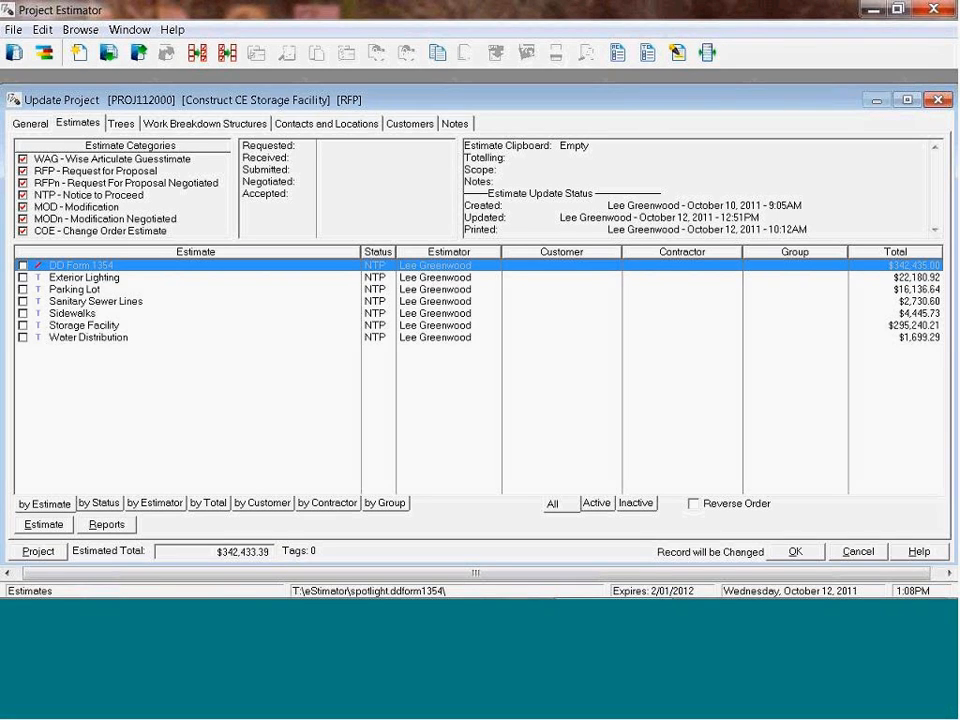
left_click(84, 277)
key("Return")
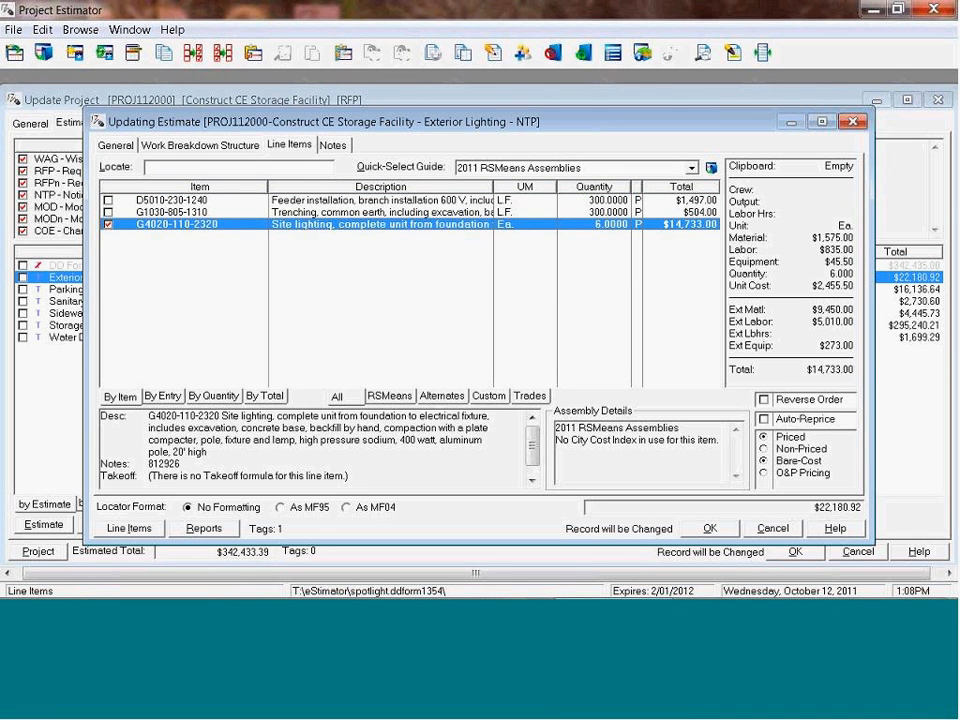
key("ctrl+c")
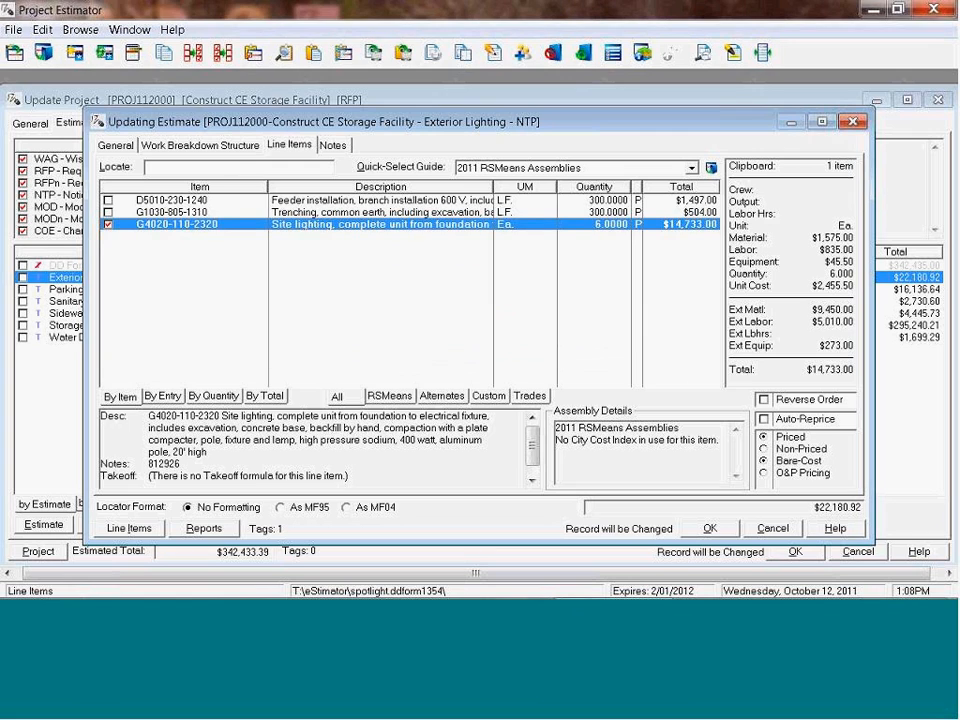
key("Escape")
key("Down")
key("Return")
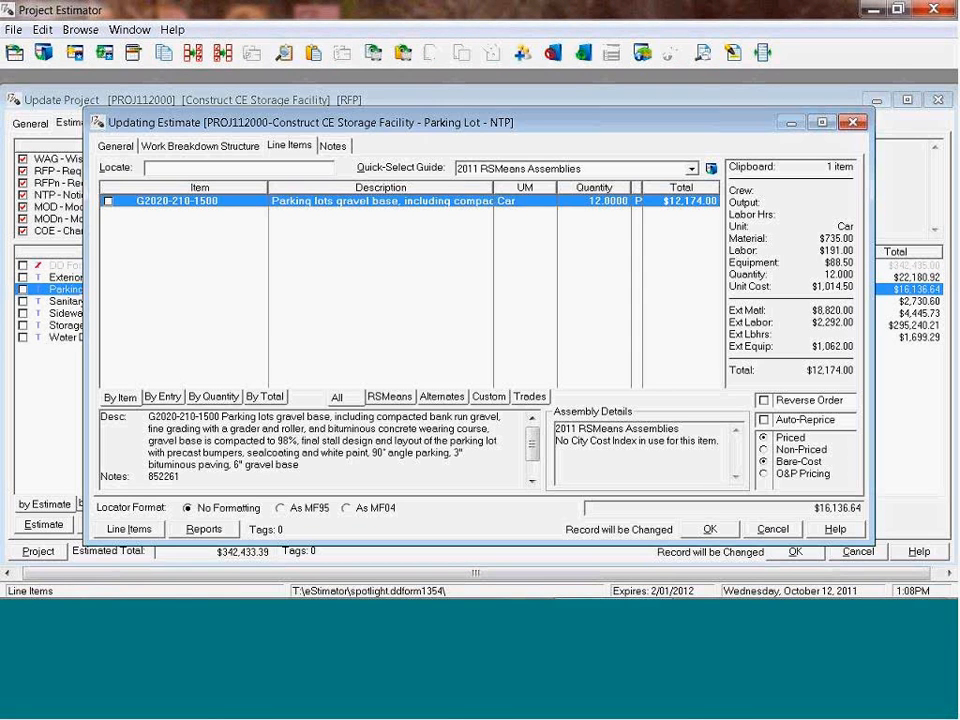
key("Escape")
key("Down")
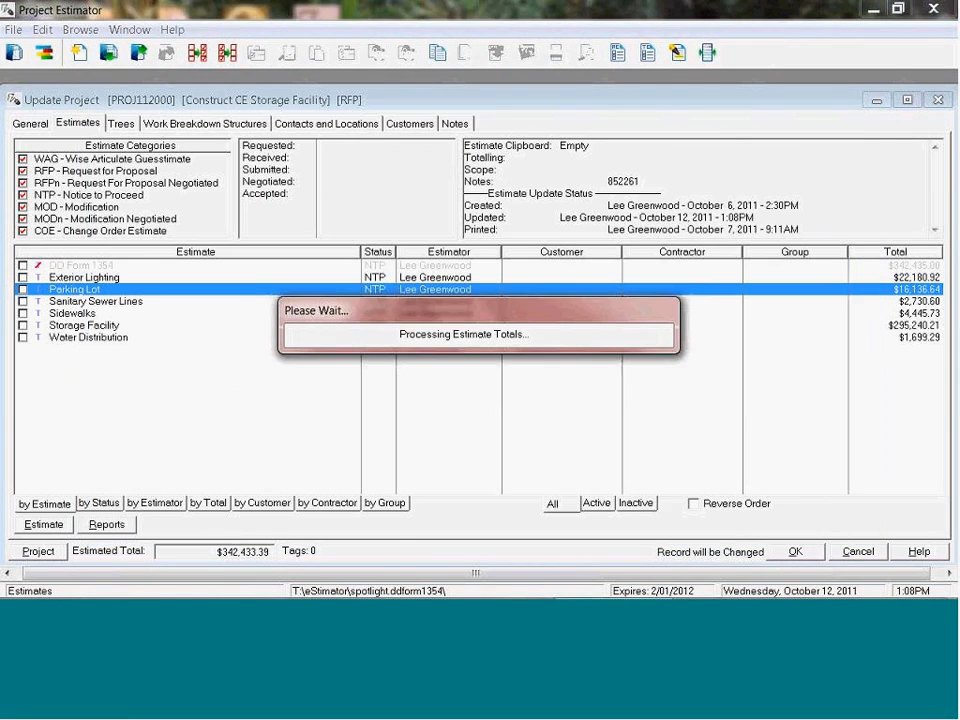
key("Return")
key("space")
key("ctrl+c")
key("Escape")
key("Down")
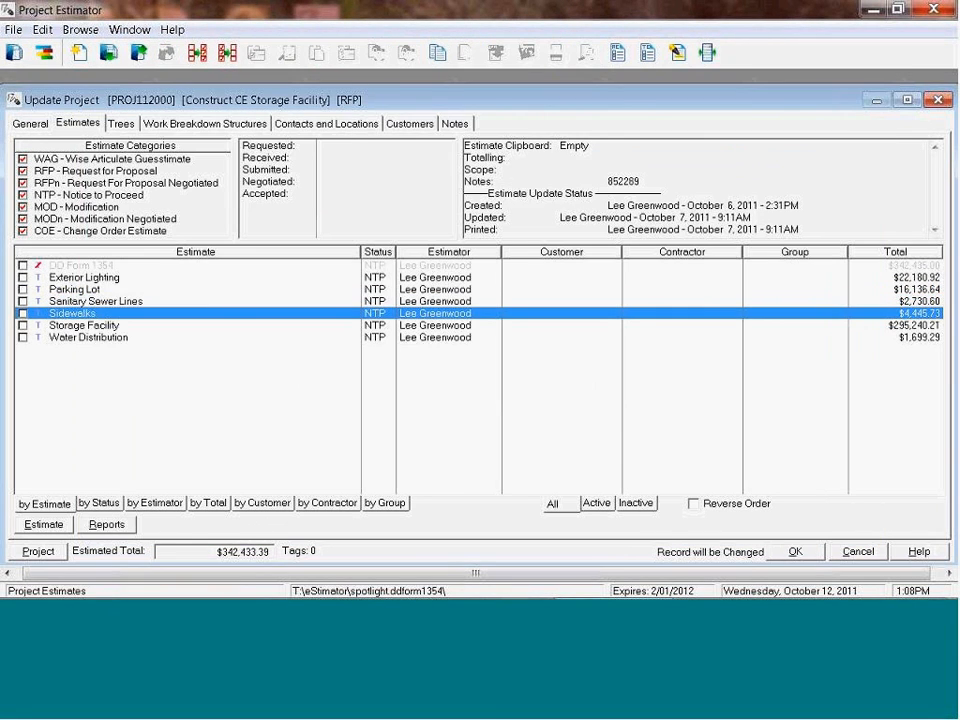
key("Return")
key("space")
key("ctrl+c")
key("Escape")
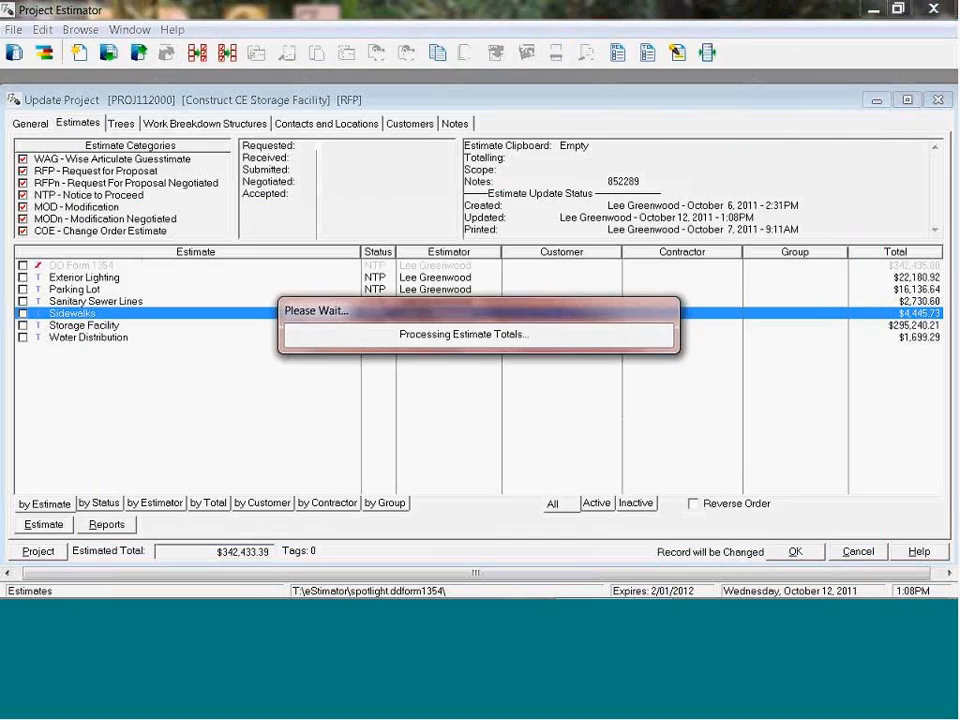
key("Down")
key("Return")
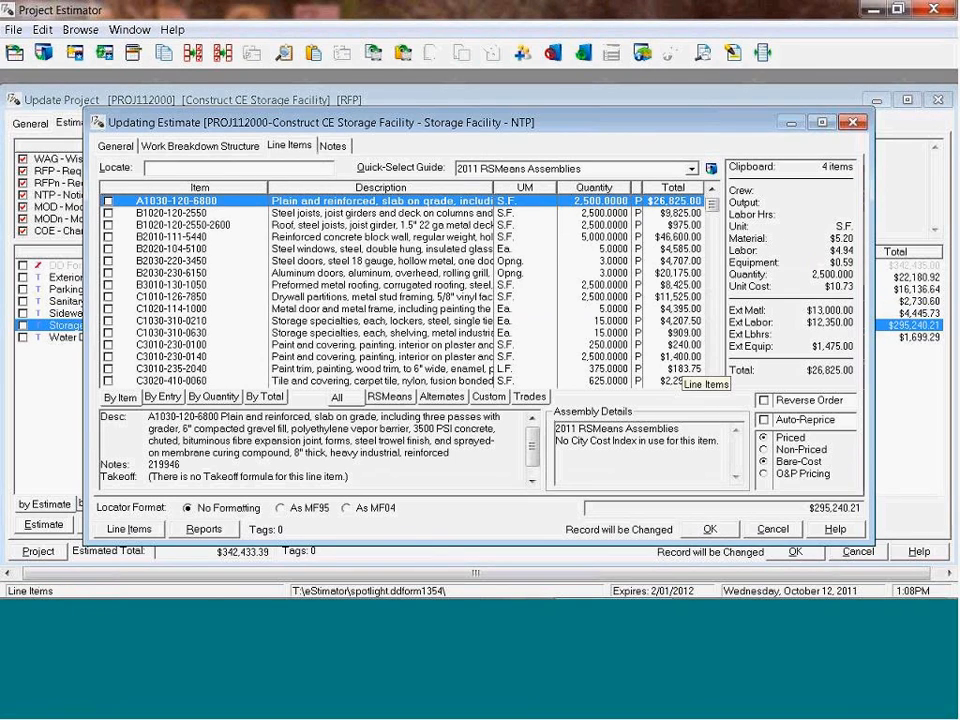
key("space")
key("Up")
key("ctrl+c")
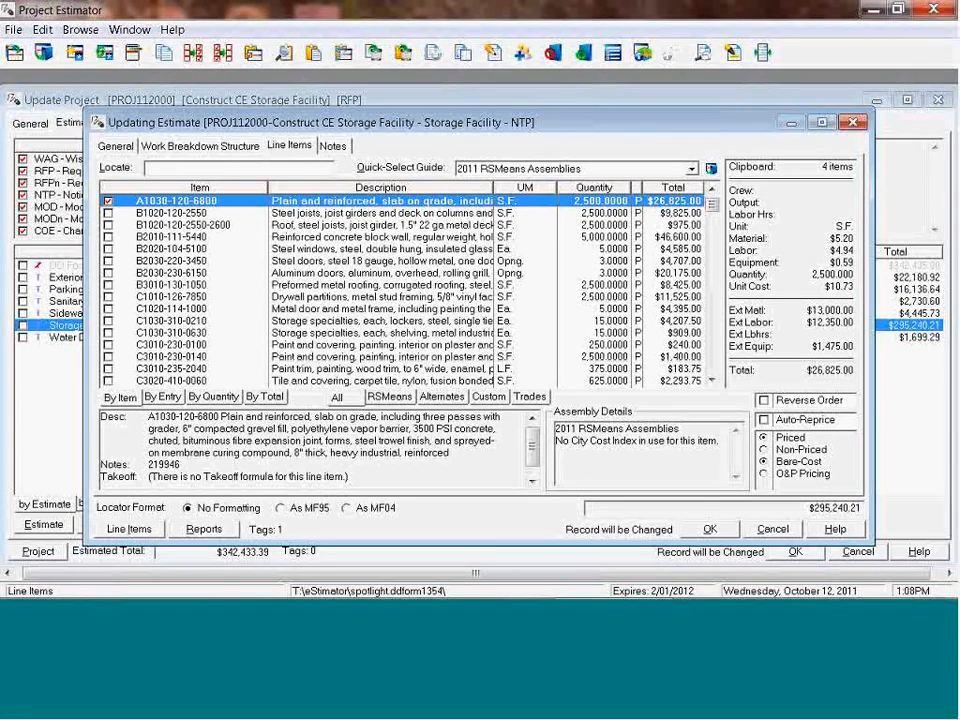
key("Escape")
key("Down")
key("Return")
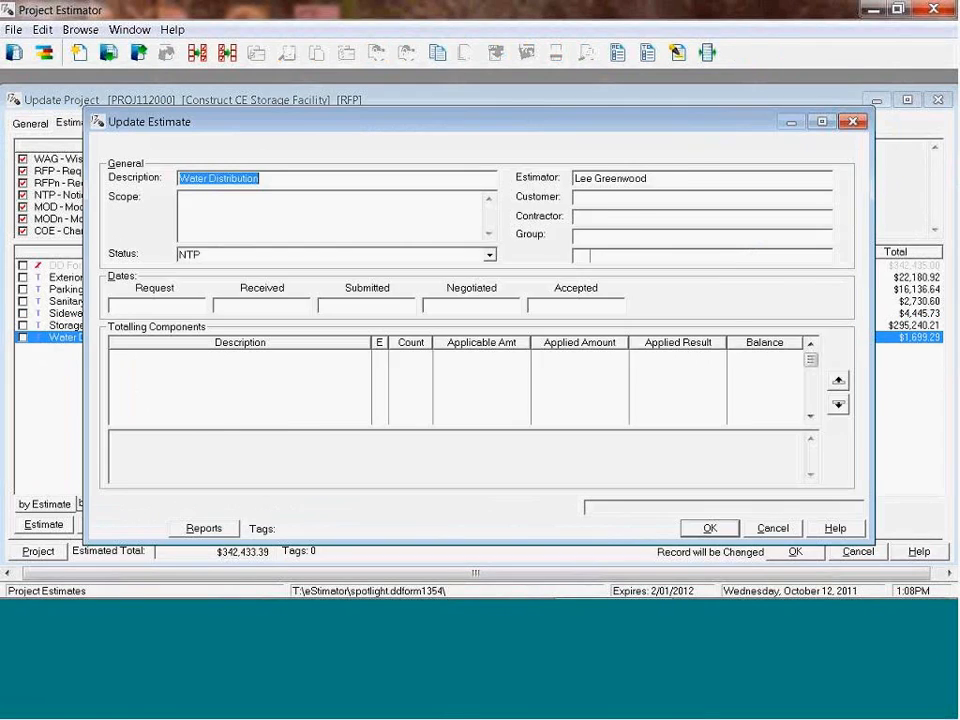
key("Down")
key("space")
key("ctrl+c")
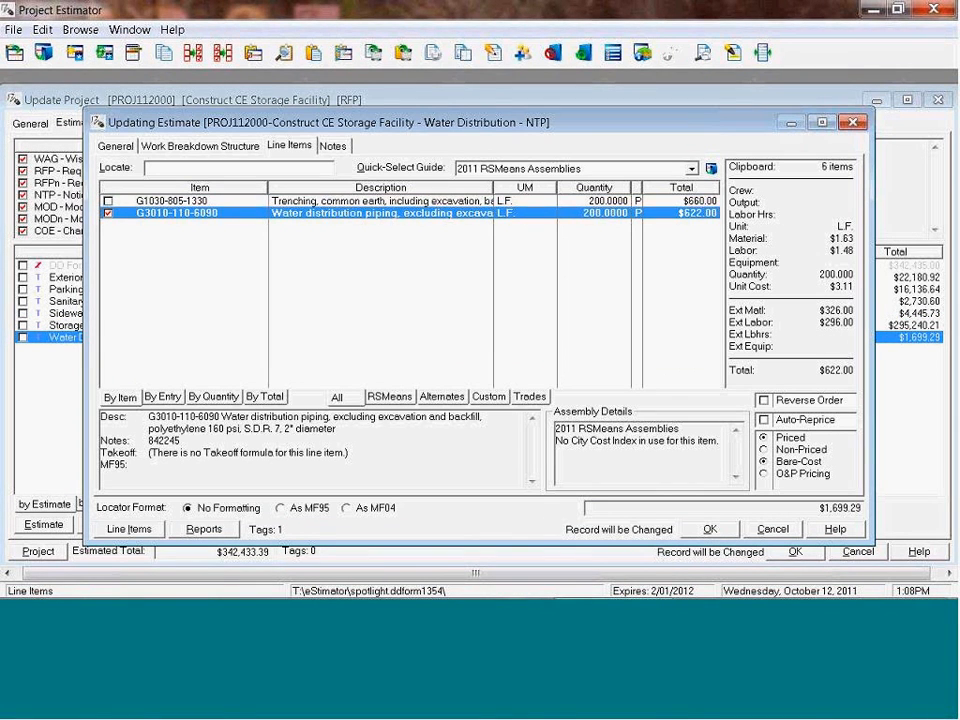
key("Escape")
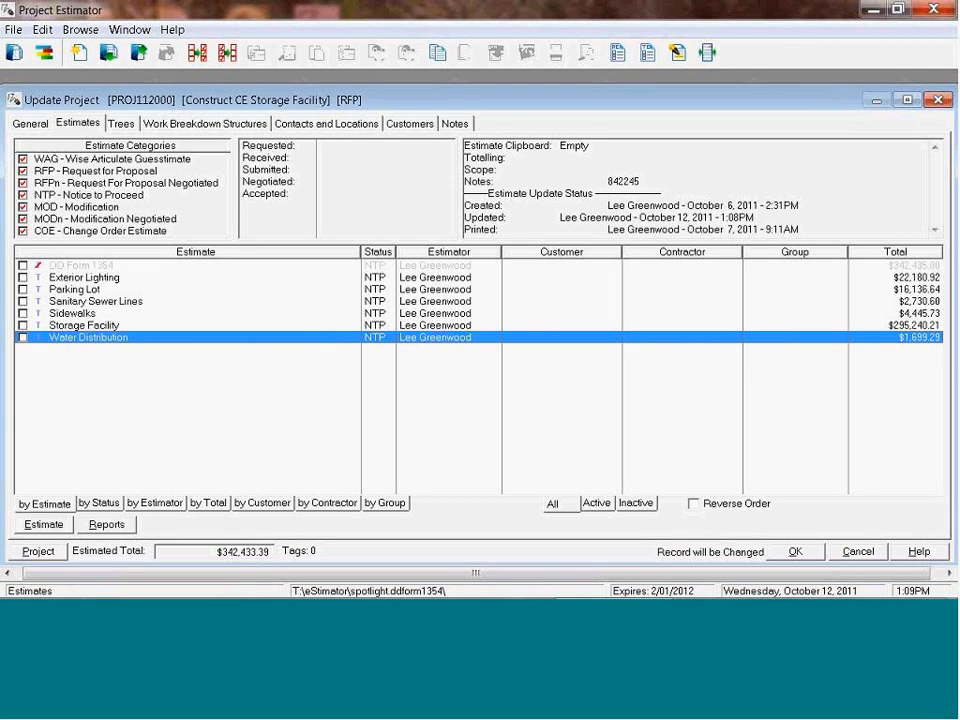
Insert a new estimate without totalling components, described as "DD Form 1354 (Selected Line Items)", and exclude it from the project totals.
right_click(281, 339)
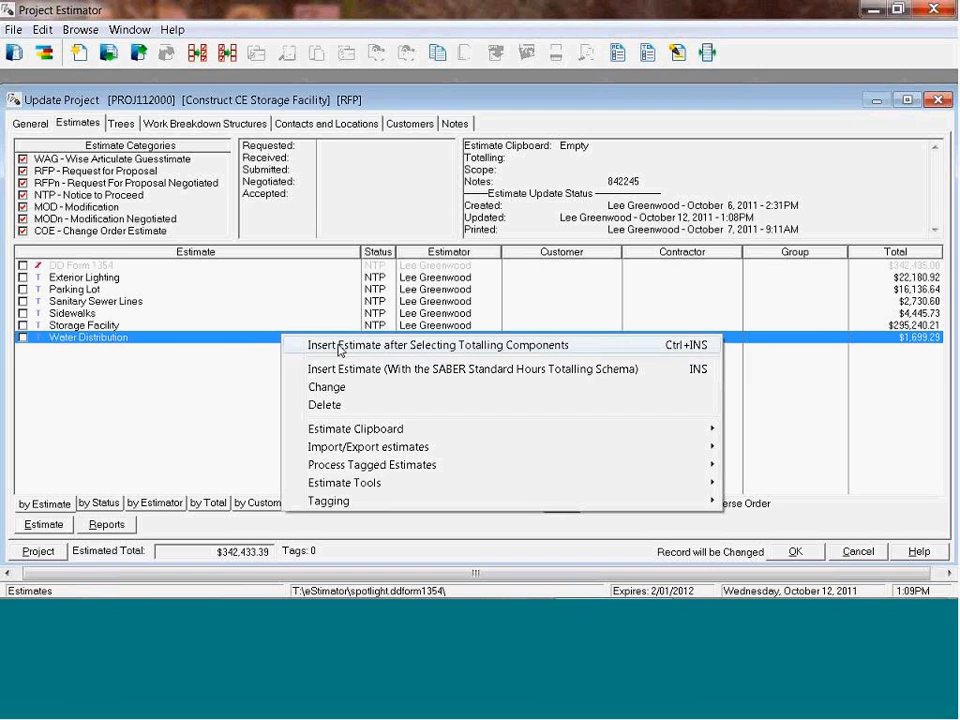
left_click(624, 348)
left_click(576, 484)
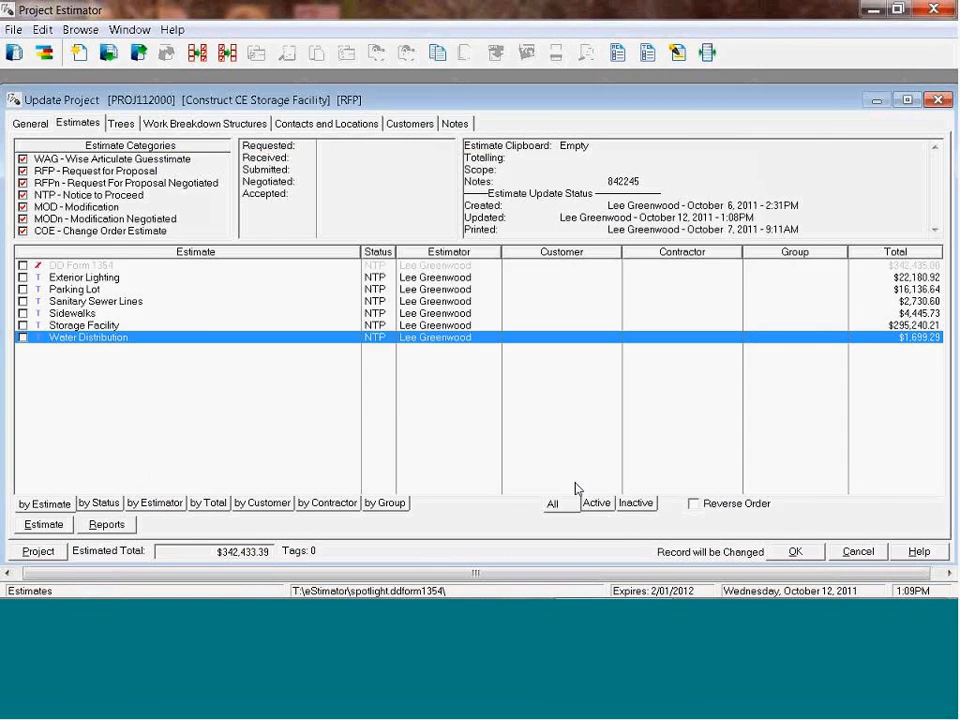
type("DD Form 1")
type("354 ")
type("(Sa")
type("lected Line ")
type("Items)")
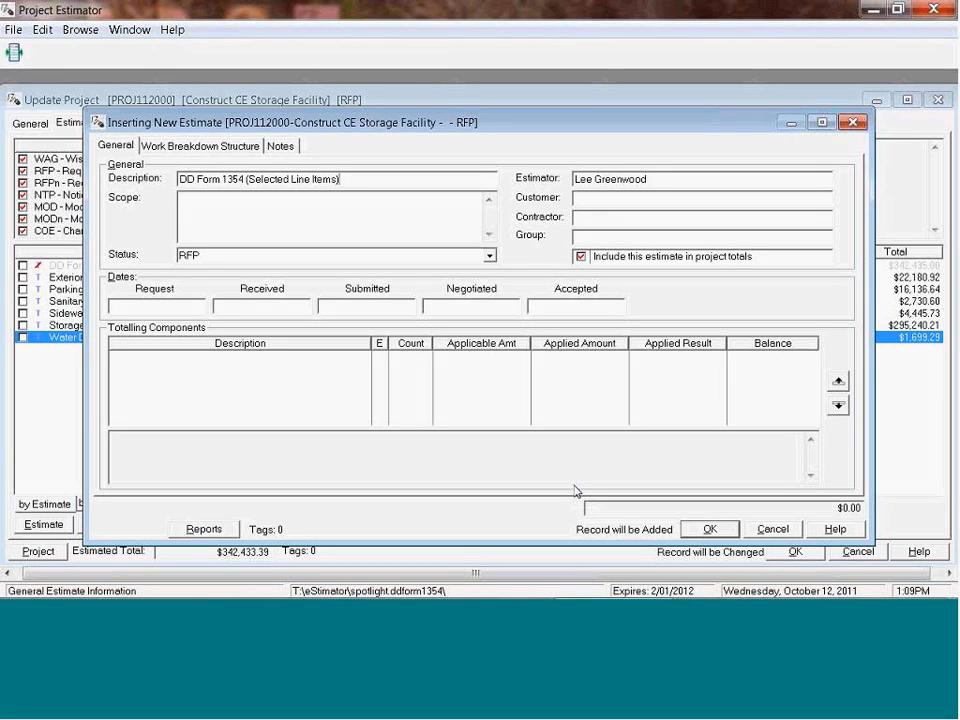
left_click(581, 256)
left_click(710, 531)
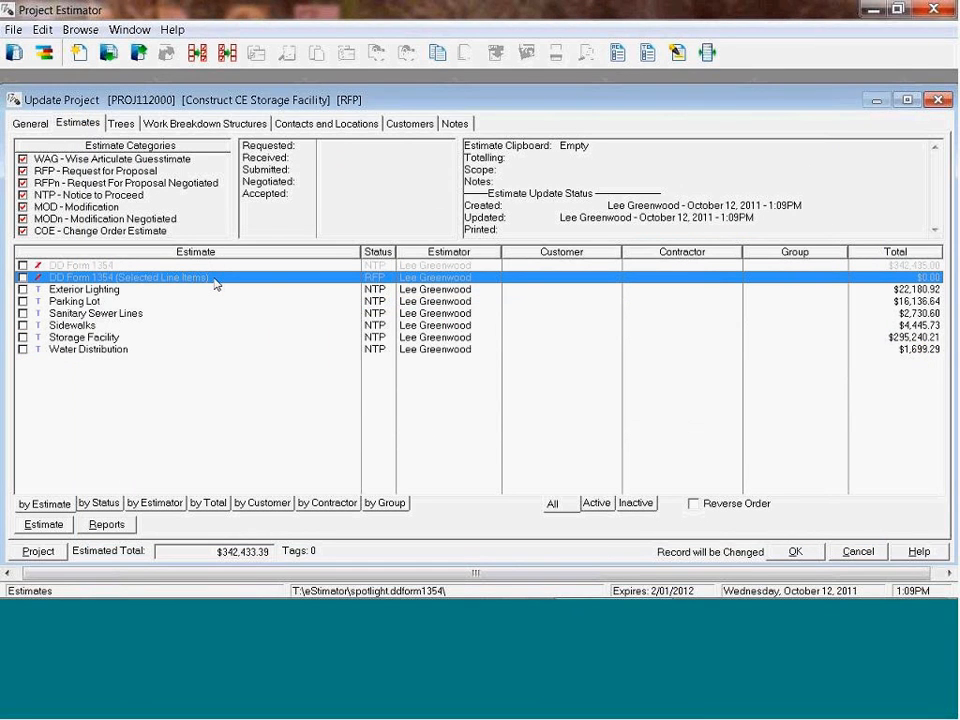
Paste the copied line items from the clipboard into the DD Form 1354 (Selected Line Items) estimate.
double_click(214, 278)
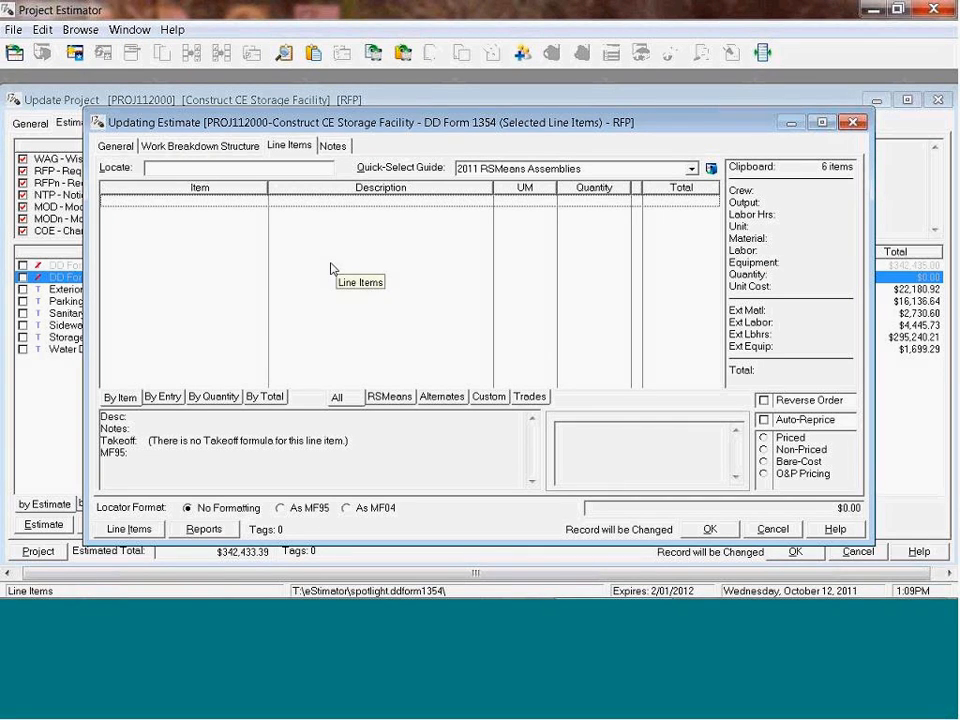
right_click(290, 230)
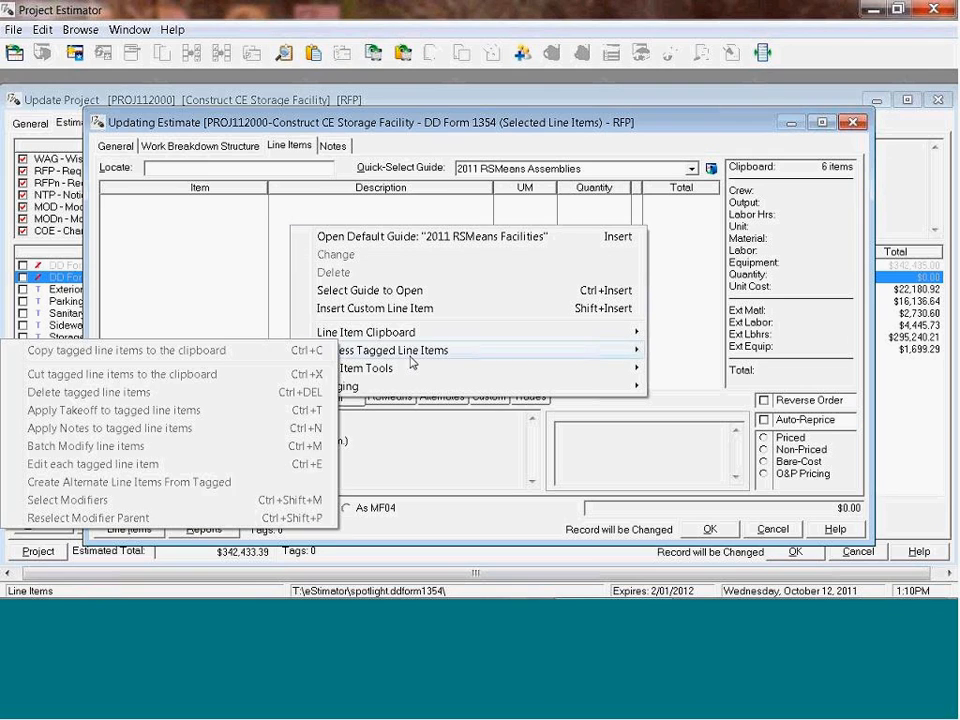
mouse_move(418, 334)
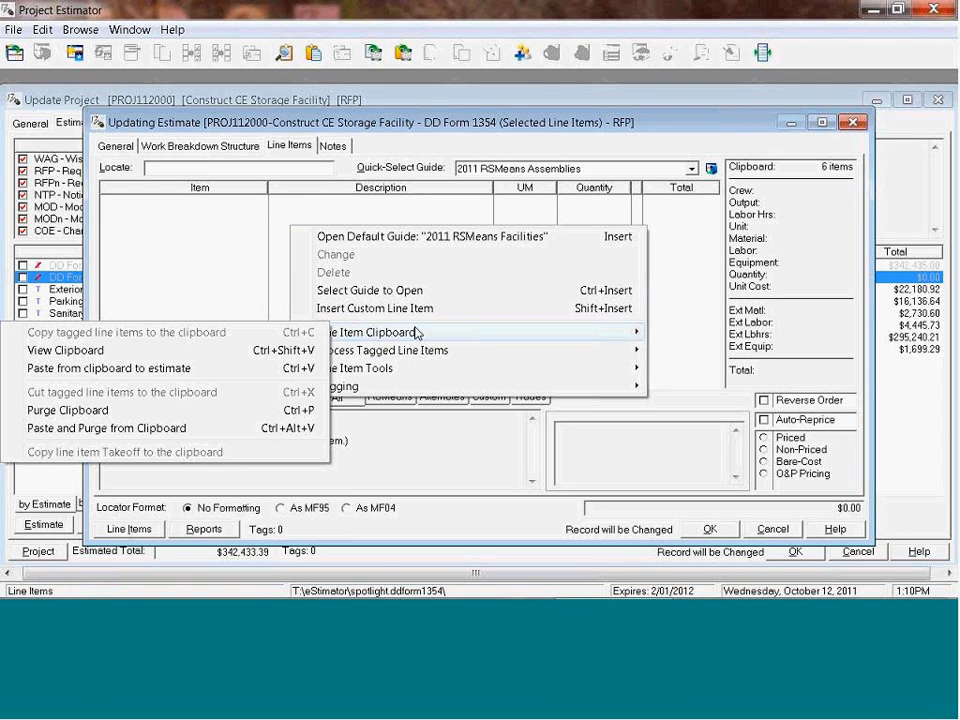
left_click(300, 370)
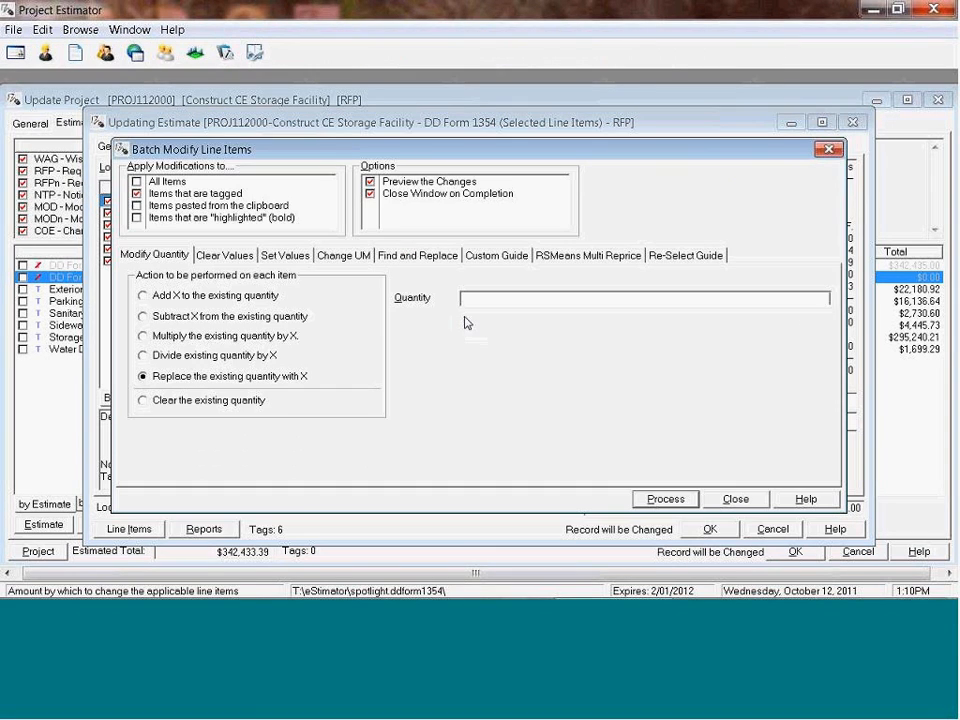
Batch modify the tagged line items to change their guide type to CUSTOM.
left_click(496, 255)
left_click(149, 292)
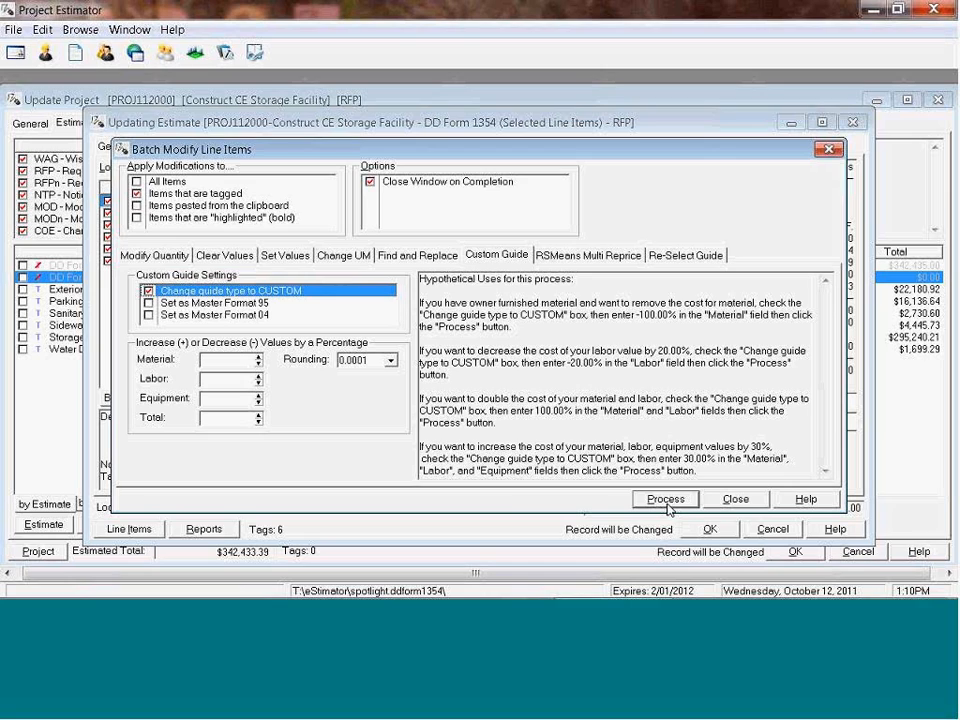
left_click(216, 420)
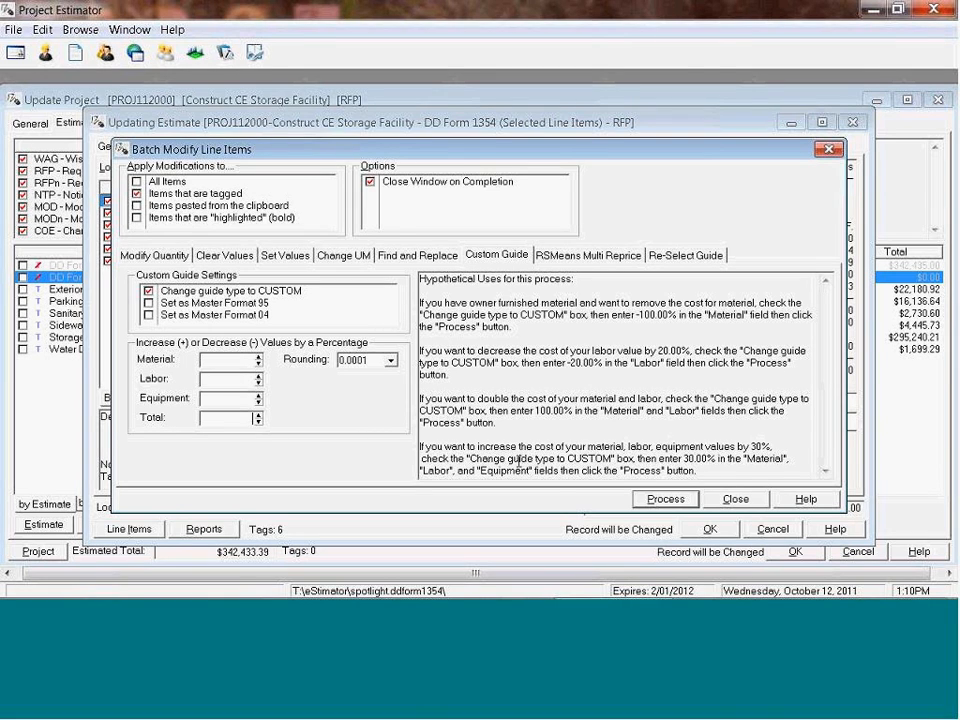
left_click(688, 500)
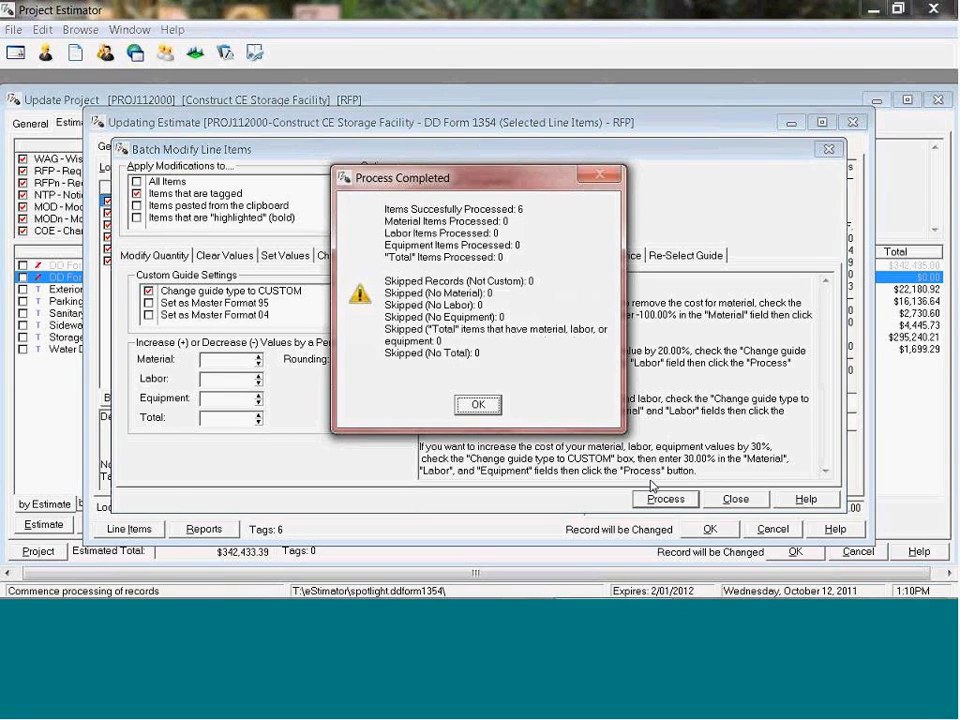
left_click(478, 403)
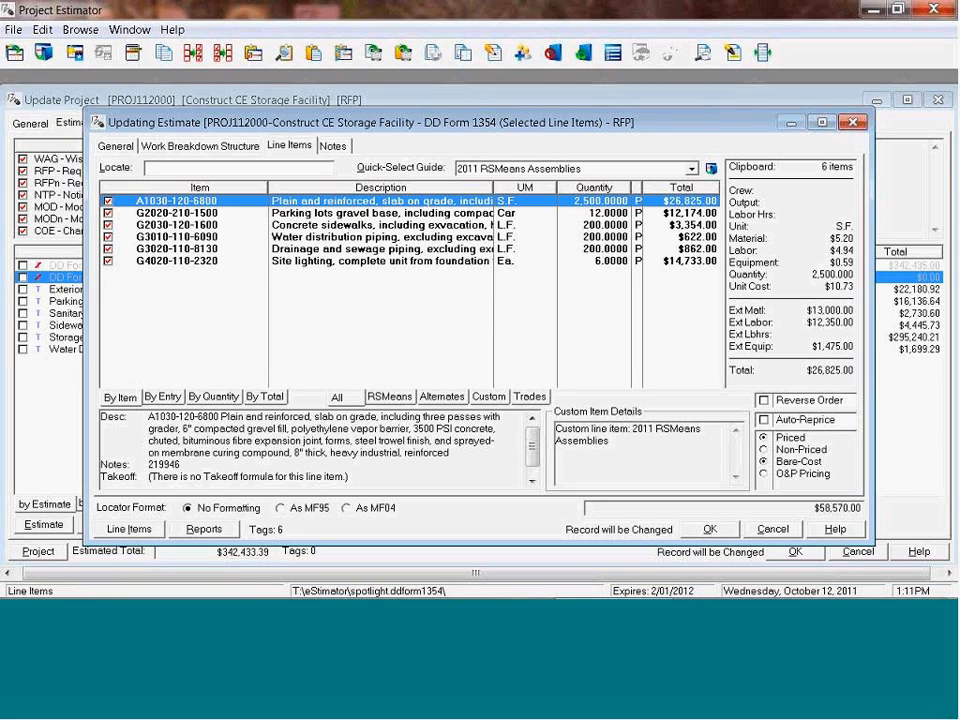
key("Return")
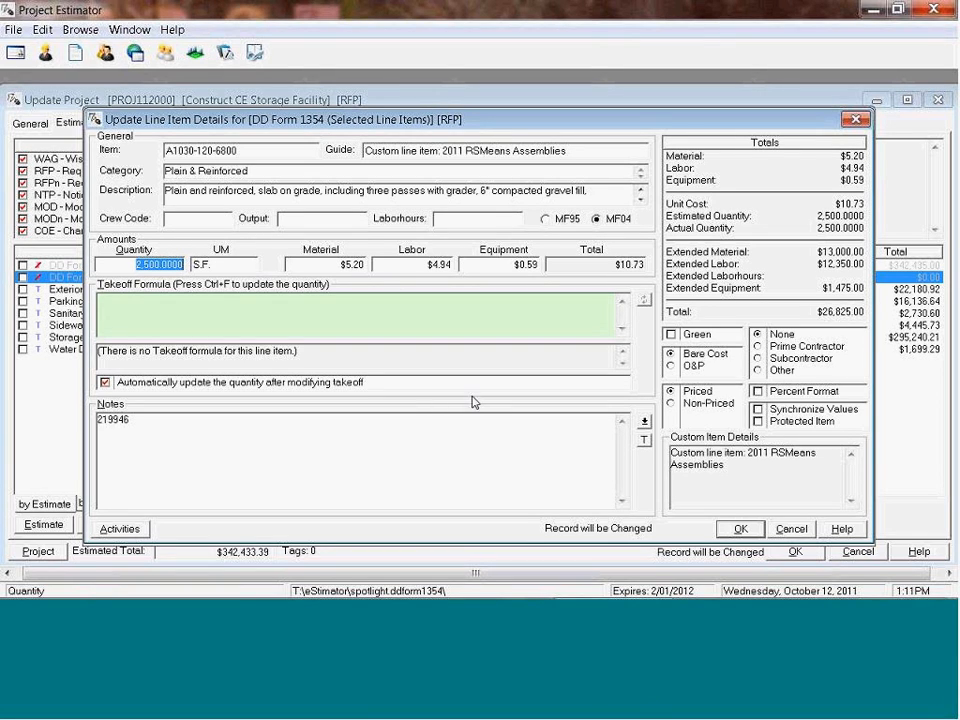
key("Tab")
key("Delete")
key("Tab")
key("Delete")
key("Tab")
key("Delete")
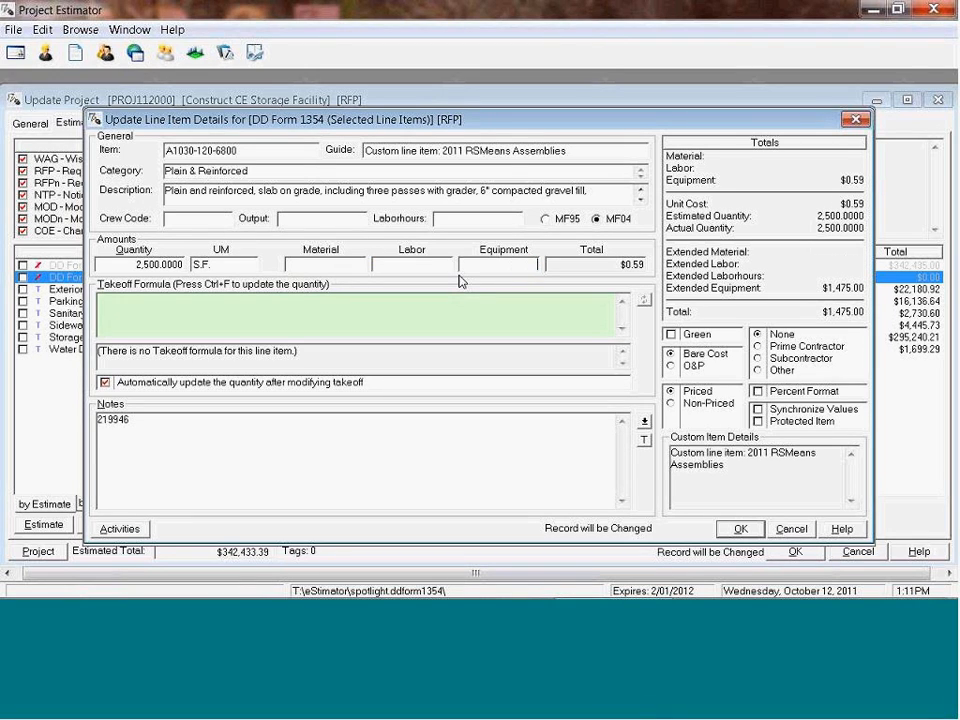
Set the slab on grade item's total unit amount to $118.10 and save the line item.
key("Tab")
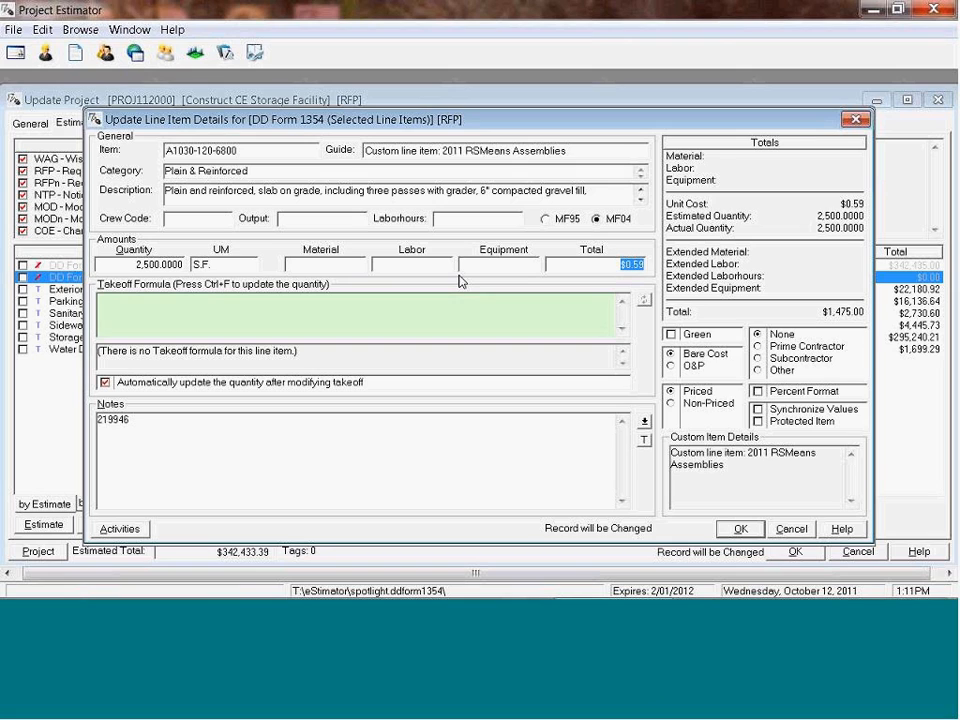
type("118.1")
key("Tab")
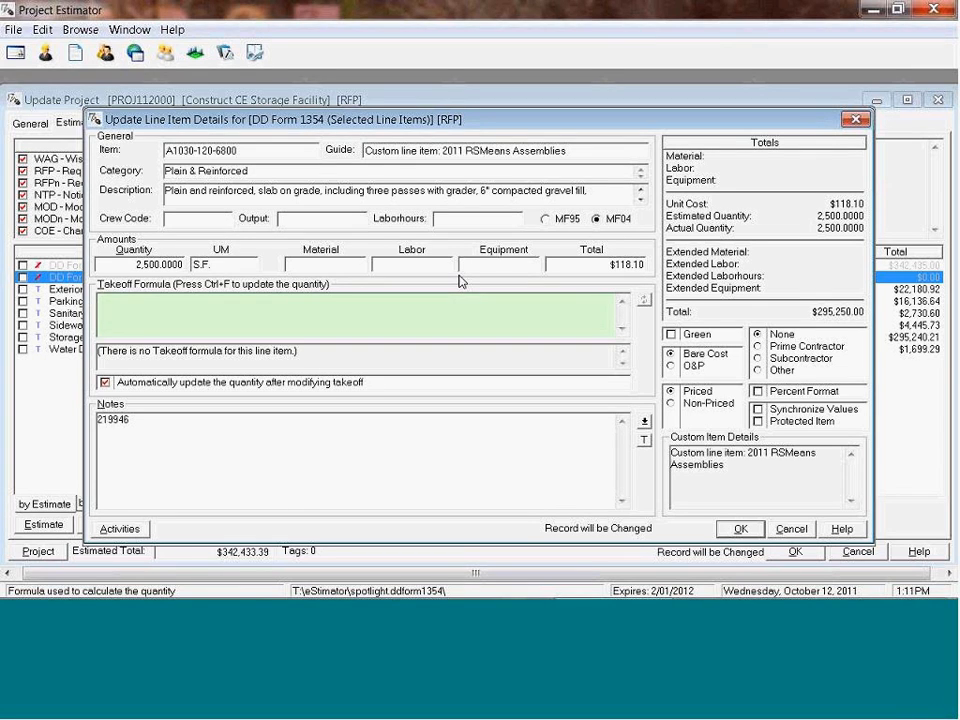
key("alt+q")
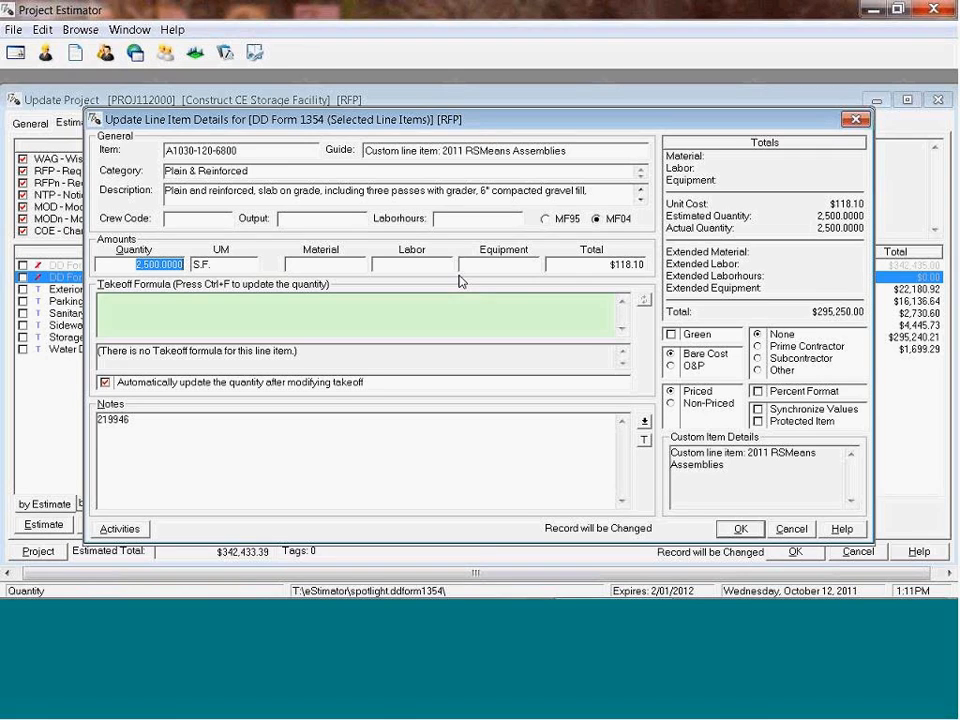
left_click(739, 528)
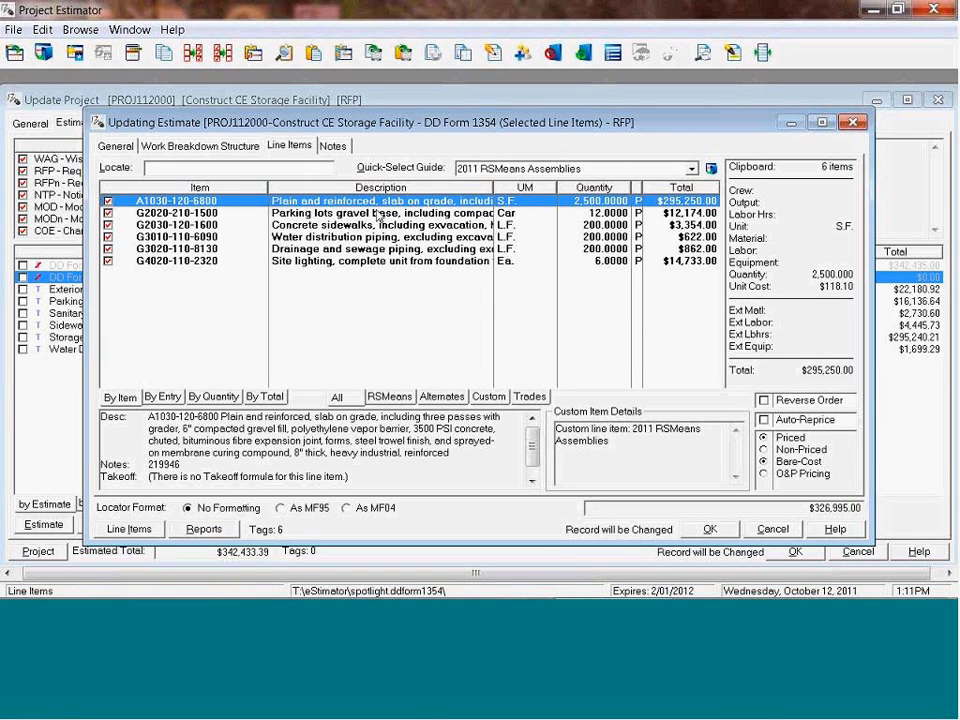
left_click(378, 213)
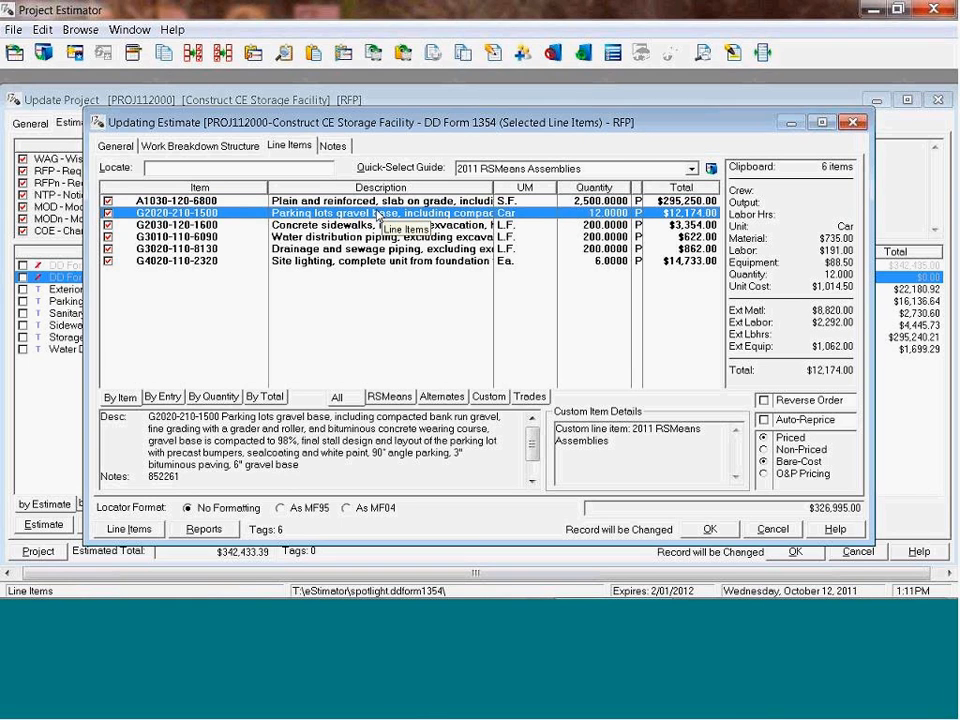
double_click(378, 213)
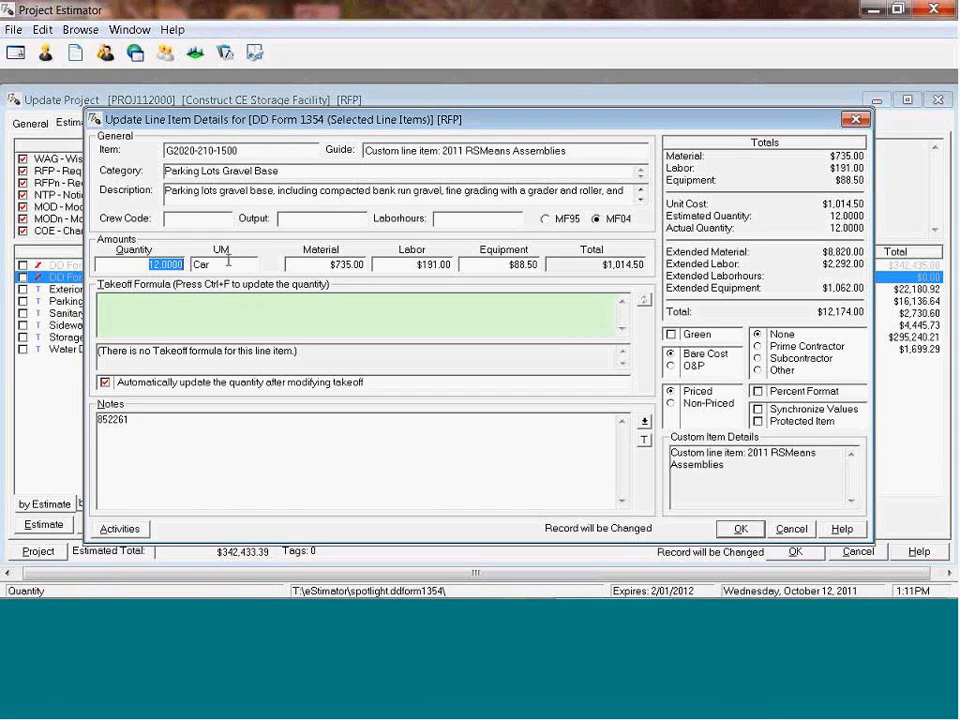
left_click(228, 261)
type("S.F.")
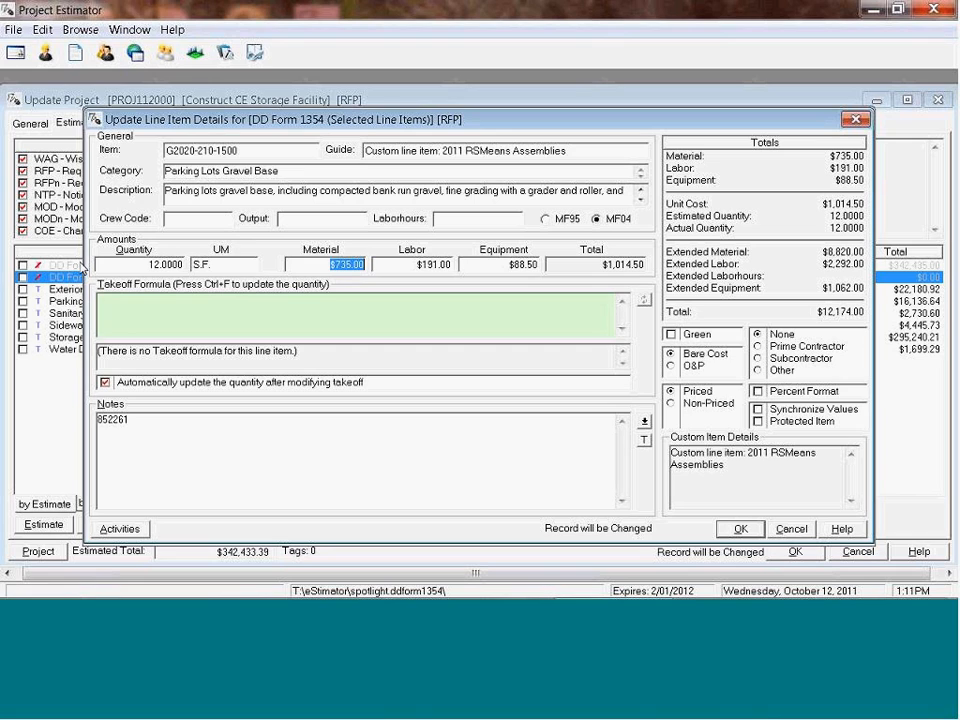
key("shift+Tab")
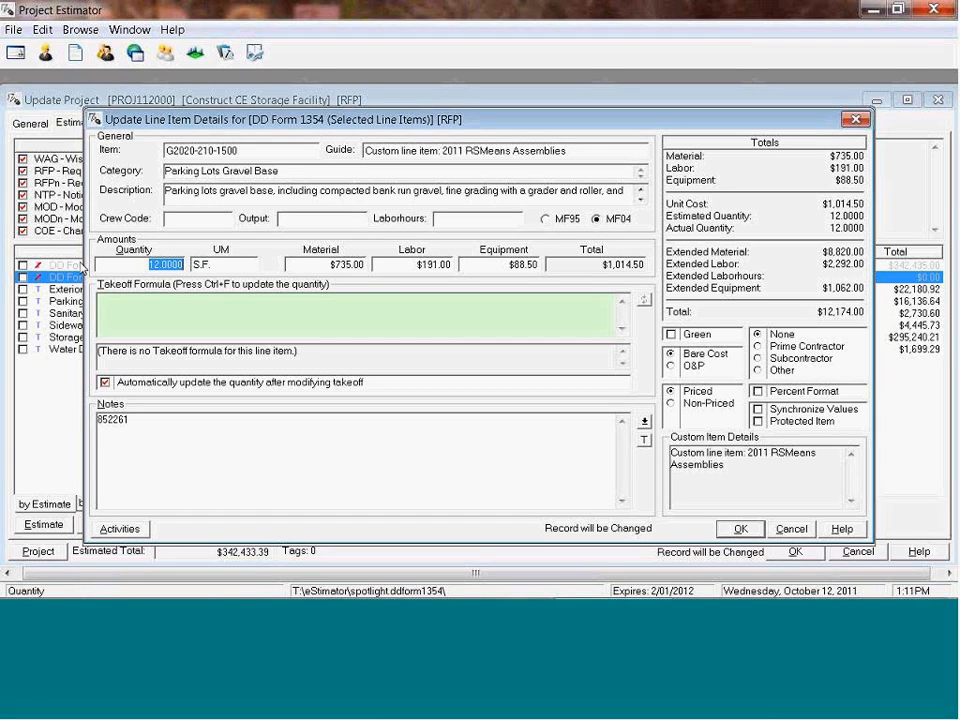
type("2000")
key("Tab")
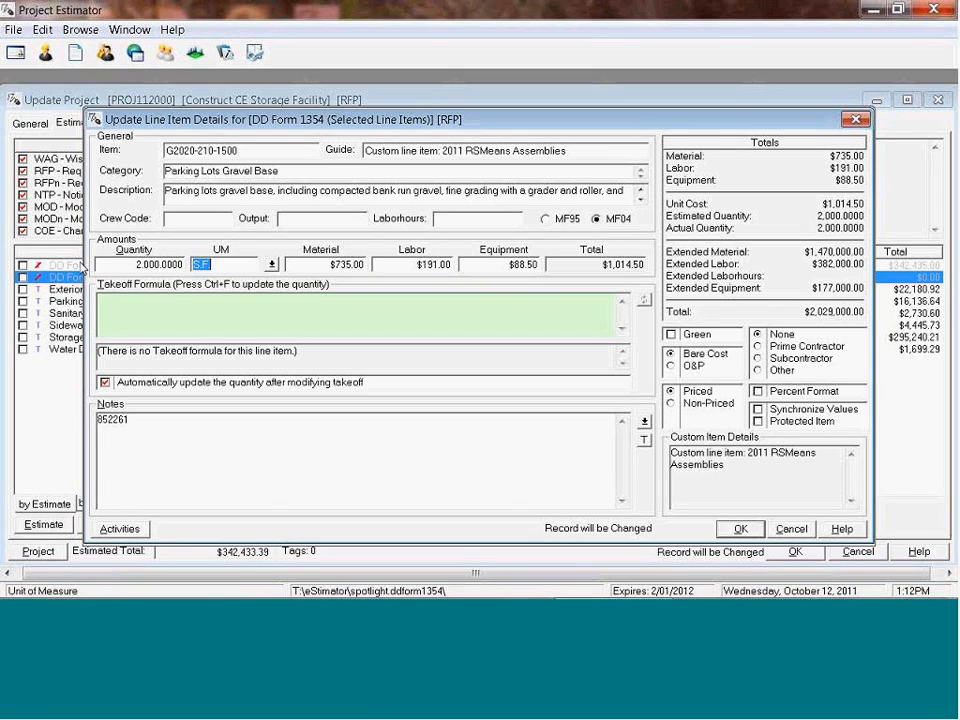
key("Tab")
key("Delete")
key("Tab")
key("Delete")
key("Tab")
key("Delete")
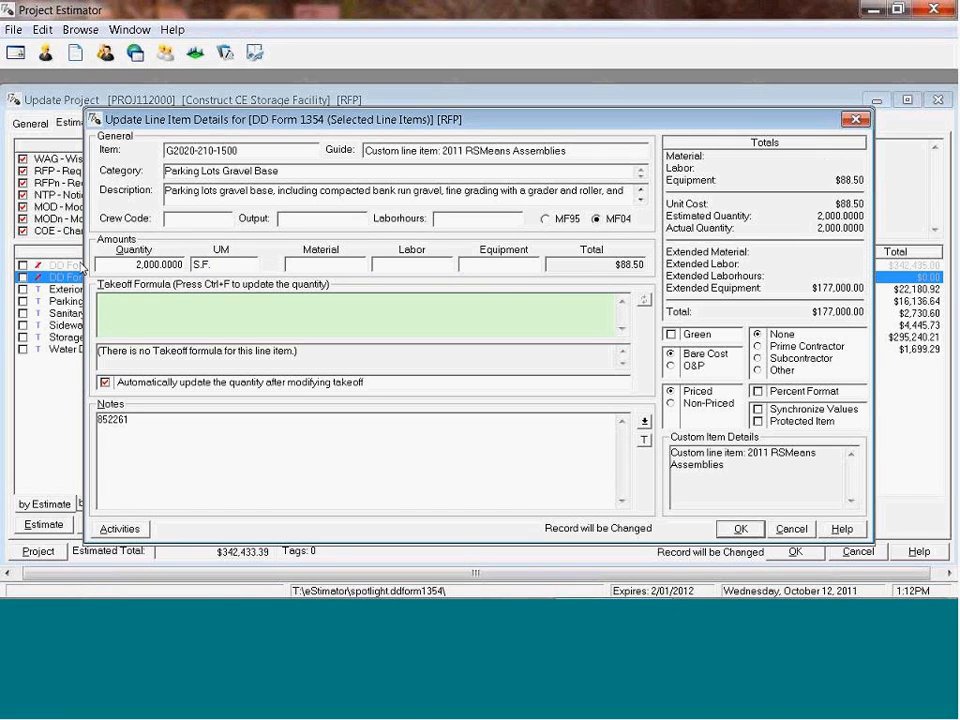
Set the parking lot item's total unit amount to $8.07, then save the line item and the DD Form 1354 (Selected Line Items) estimate.
key("Tab")
type("8.07")
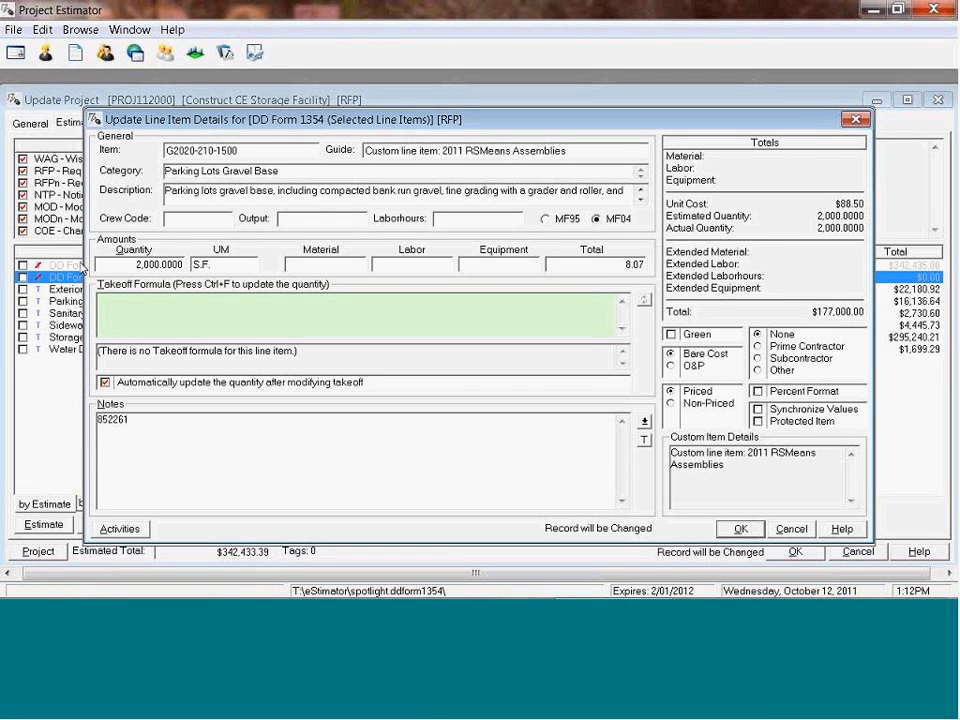
key("Return")
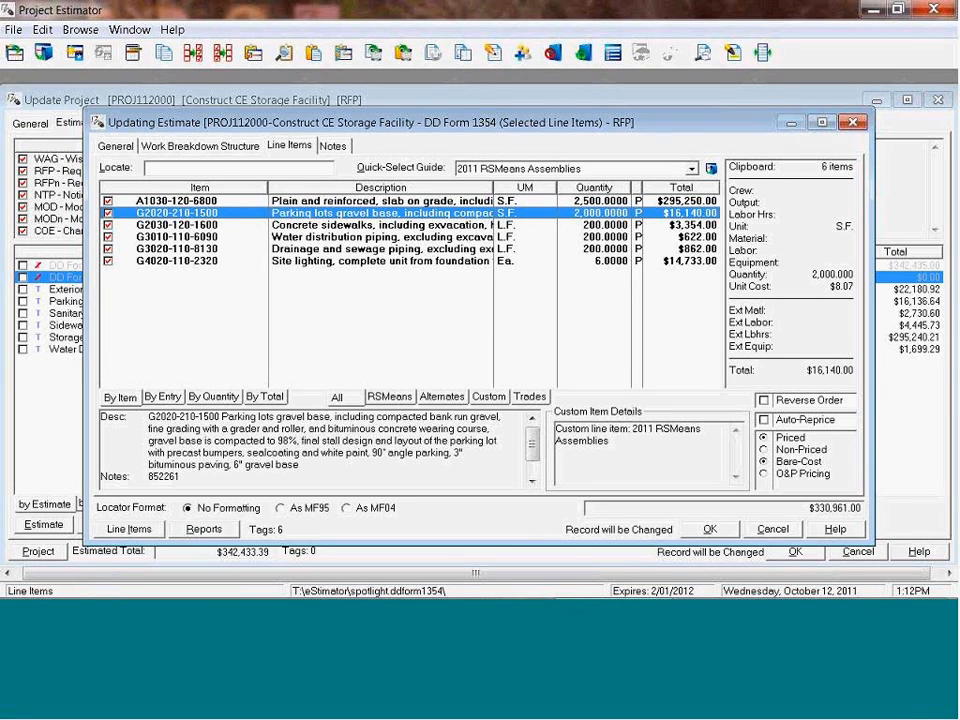
left_click(709, 529)
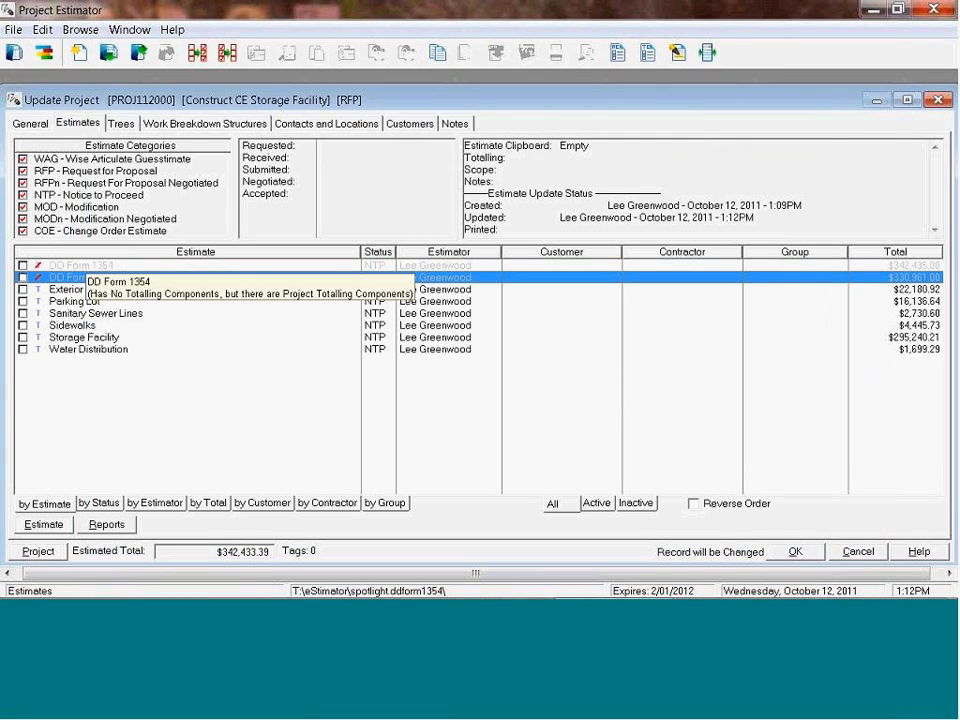
left_click(84, 289)
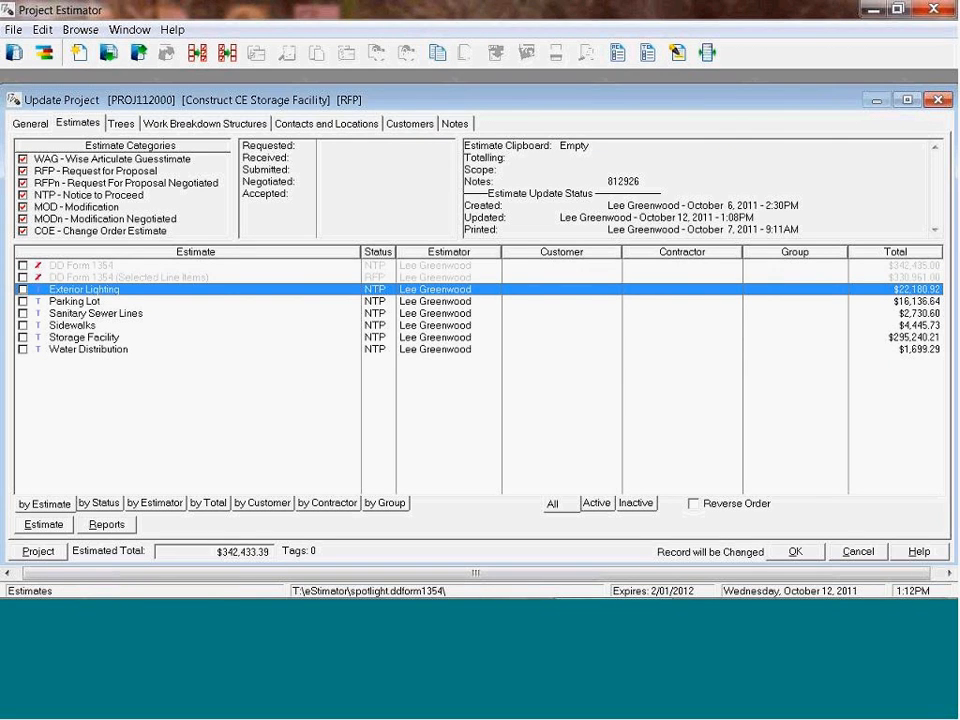
key("Up")
key("Up")
key("Return")
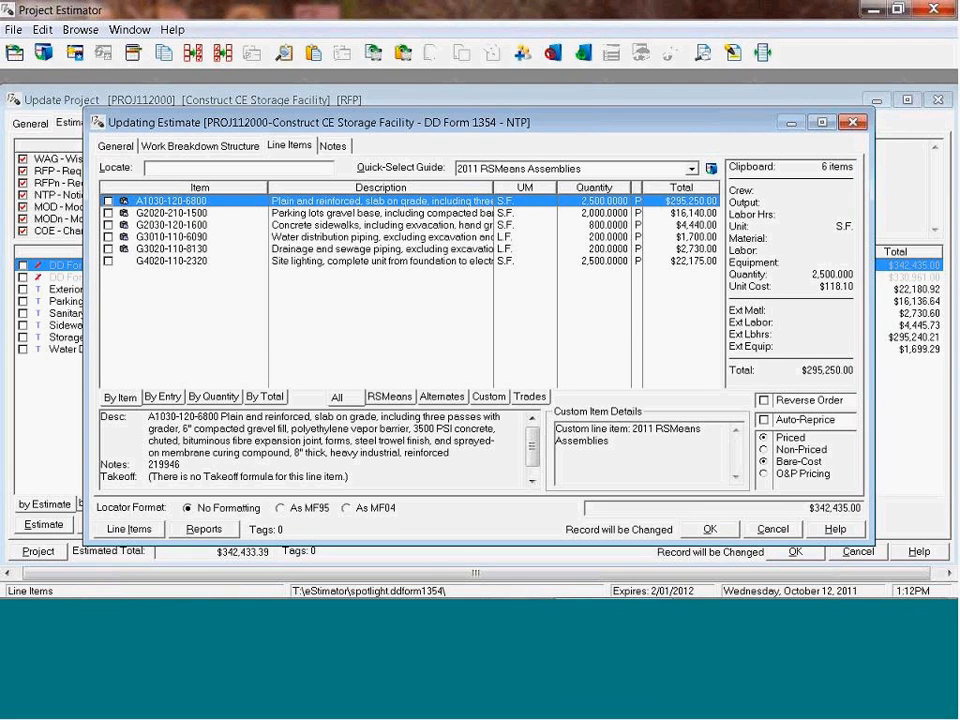
key("Down")
key("Down")
key("Down")
key("Down")
key("Down")
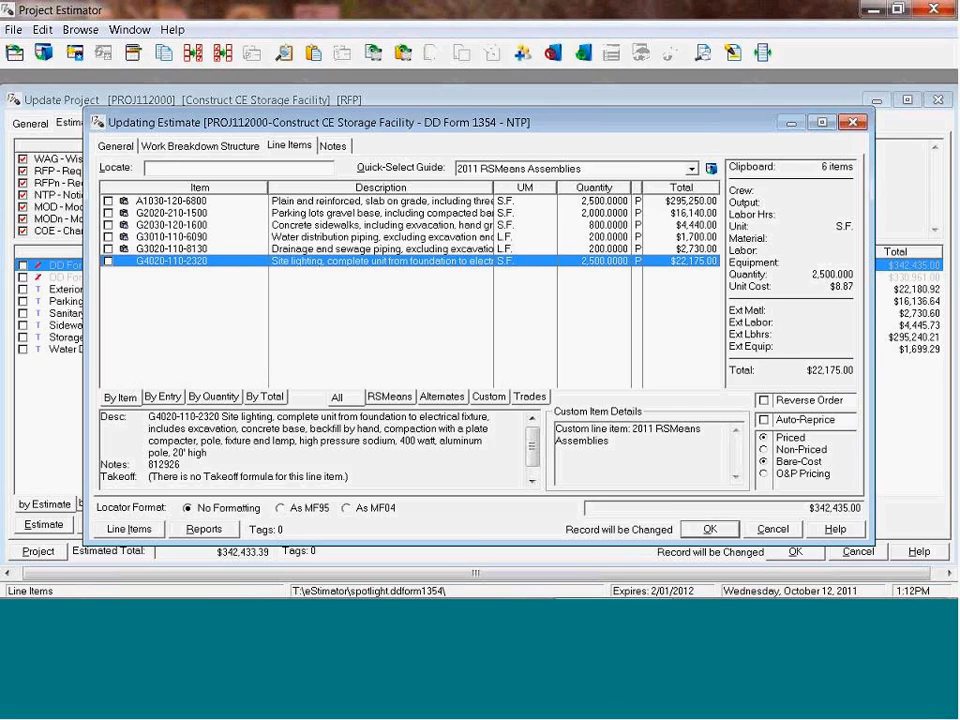
key("Return")
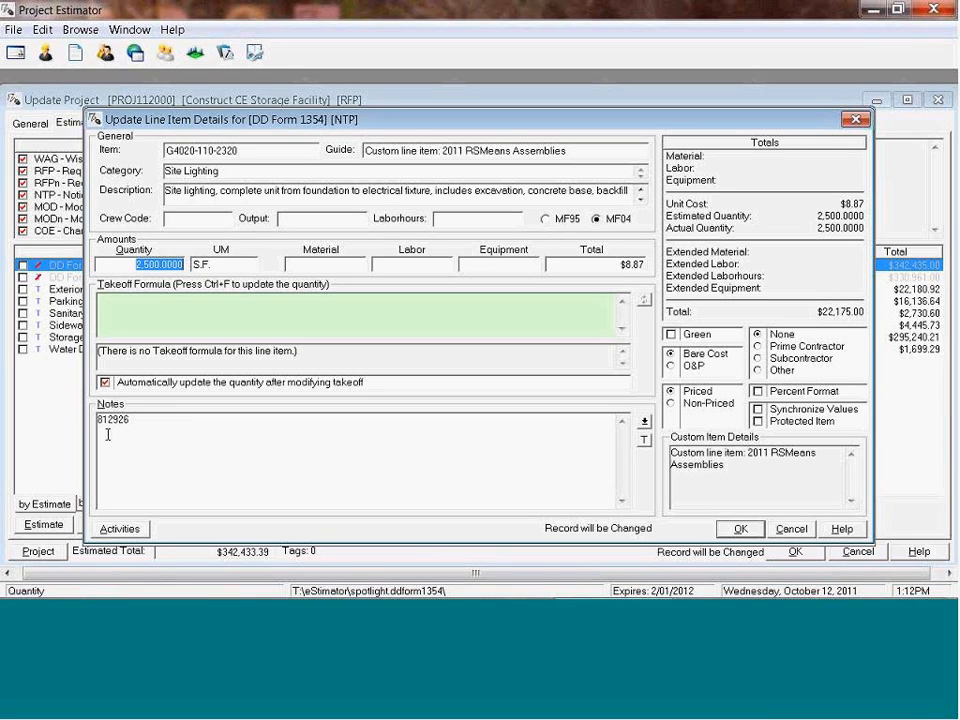
left_click_drag(99, 421, 132, 427)
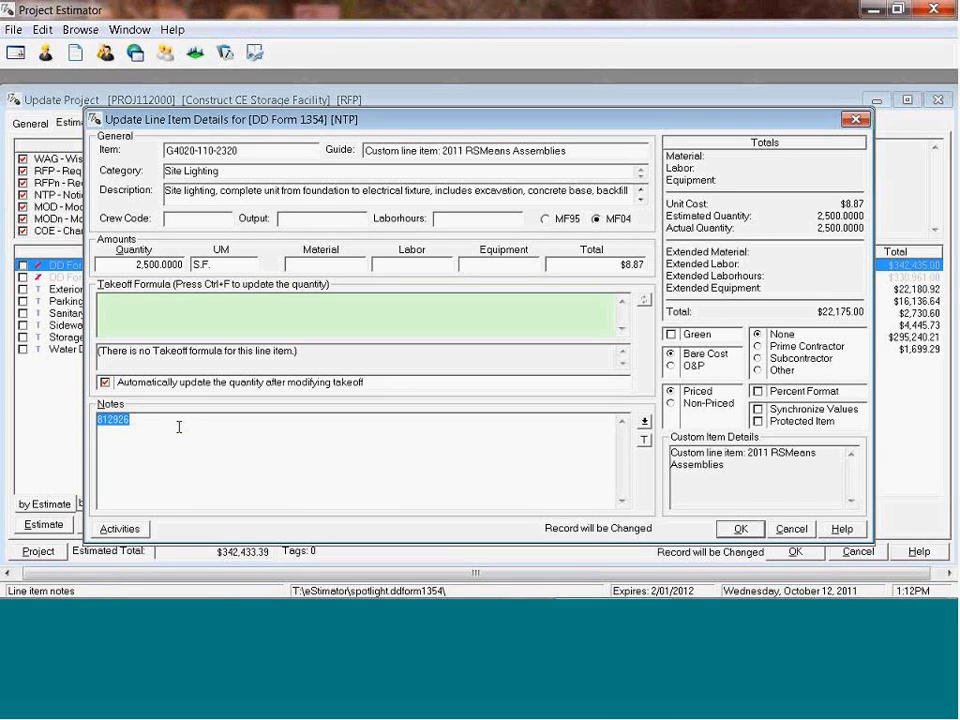
left_click(740, 529)
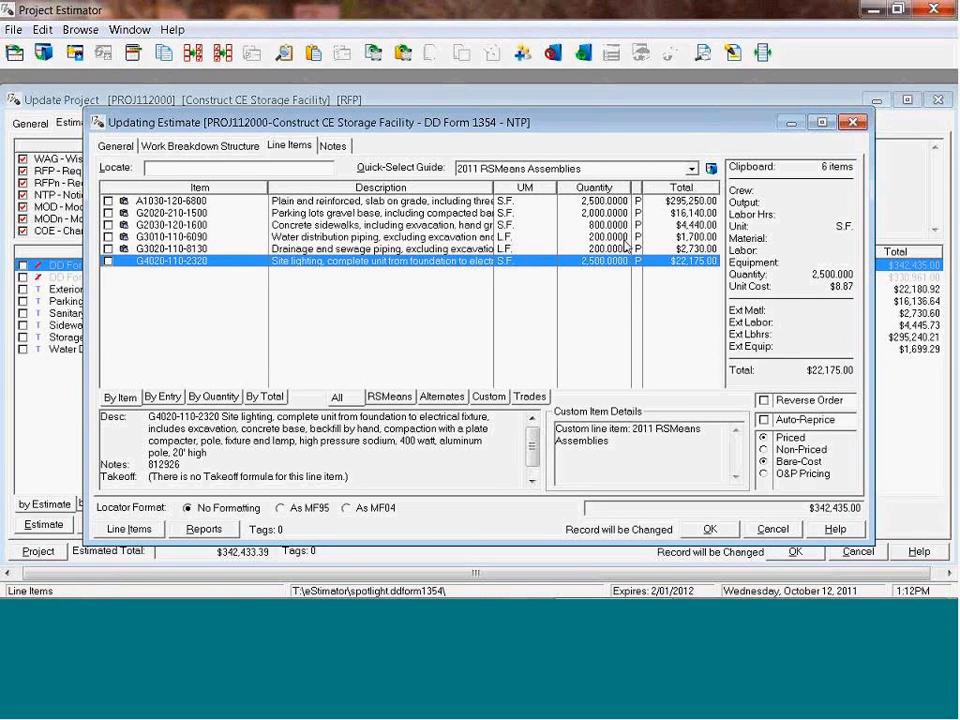
left_click(702, 532)
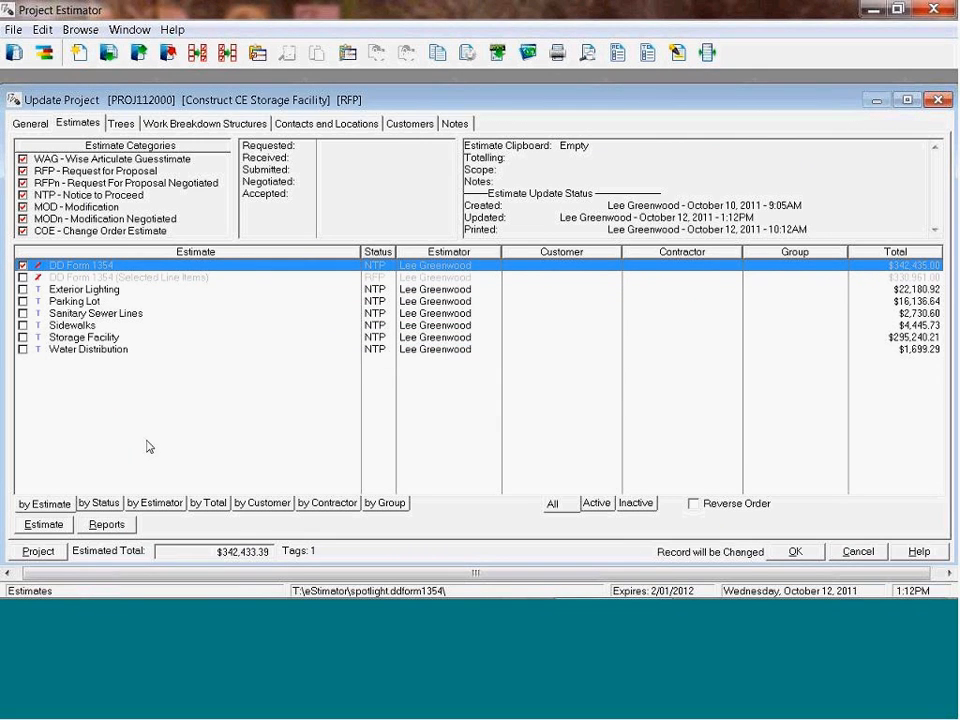
Export the tagged DD Form 1354 estimate as a DD Form 1354 spreadsheet, sorted by line item, and open it in Excel.
left_click(128, 526)
mouse_move(212, 580)
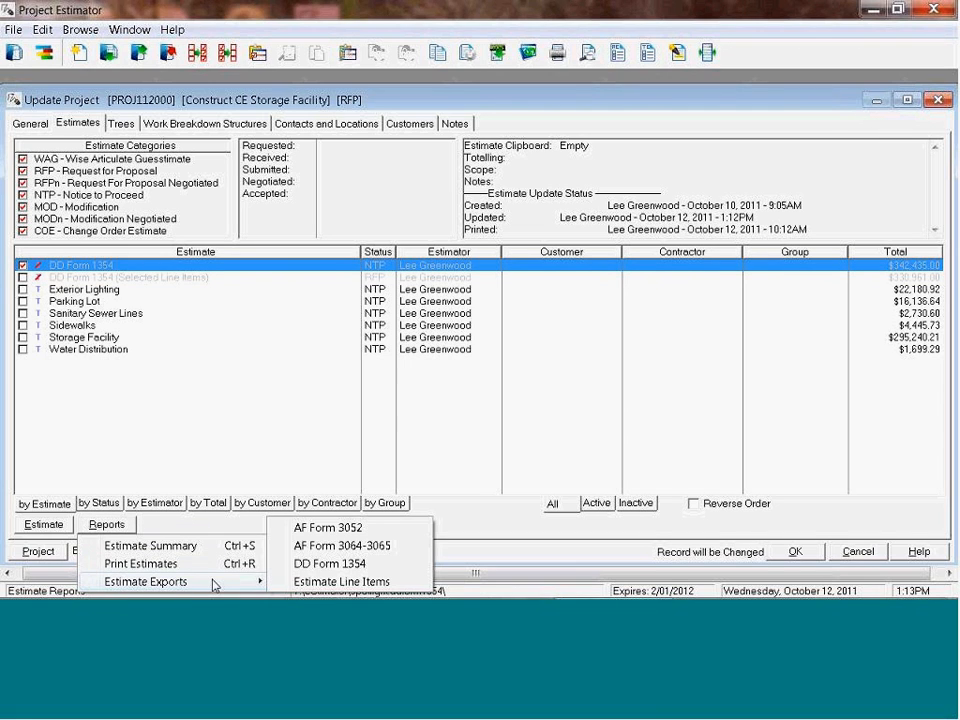
left_click(405, 565)
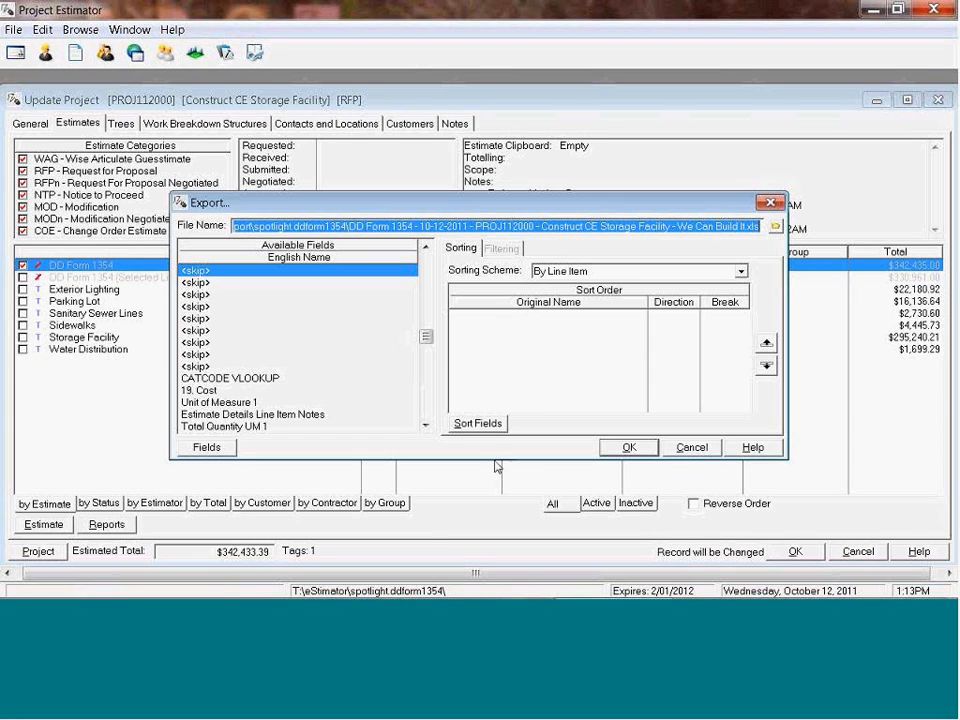
left_click(630, 446)
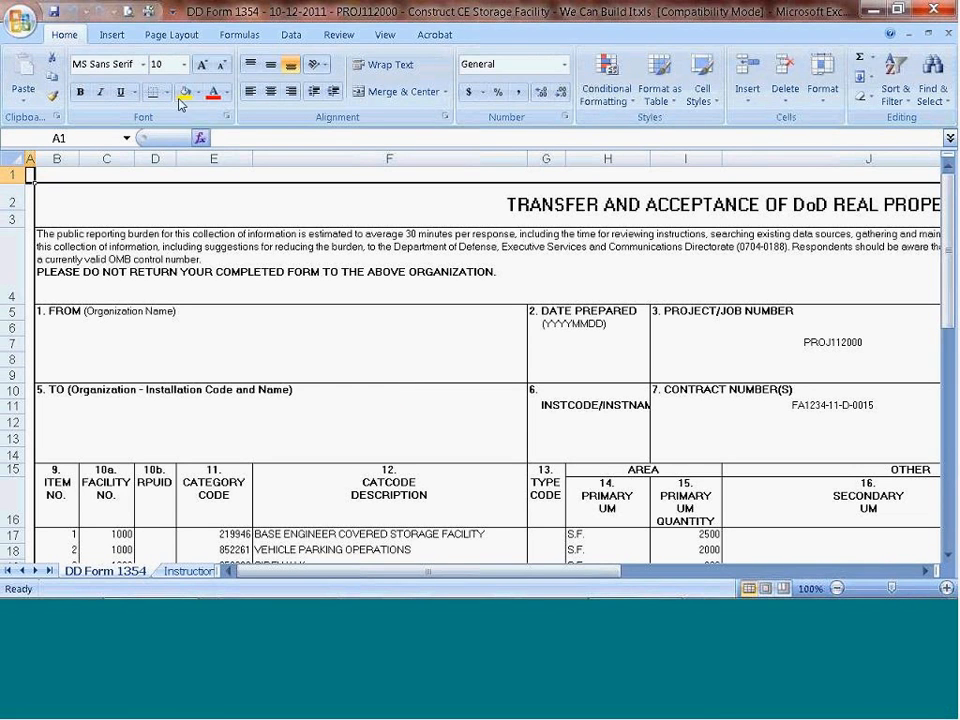
Examine the exported line items on the DD Form 1354 sheet, including their category codes, descriptions, quantities and costs.
scroll(334, 439, "down", 2)
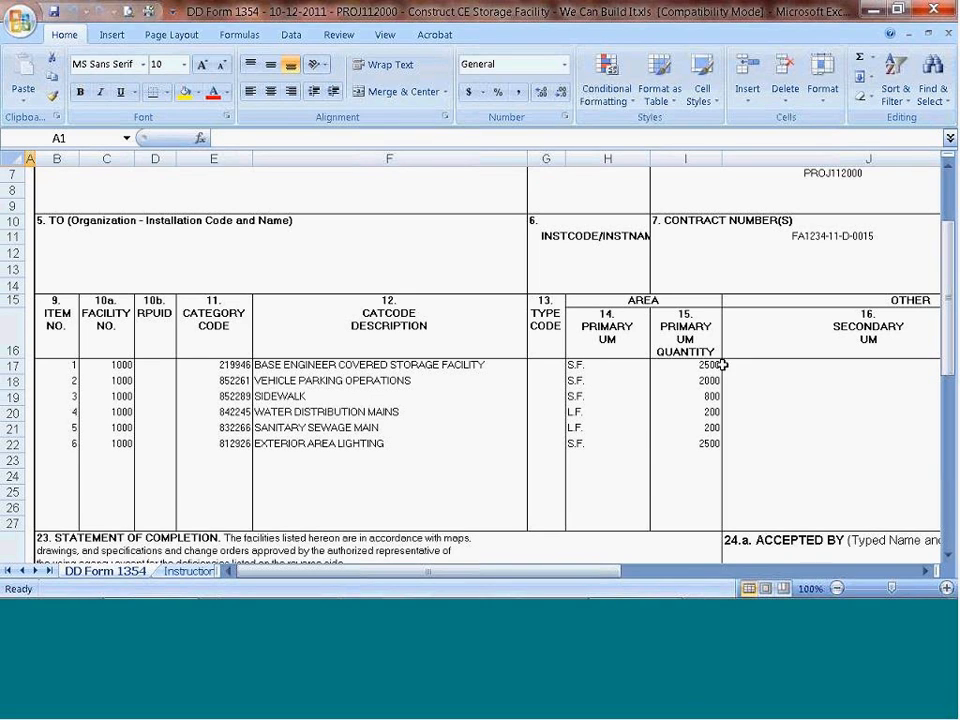
left_click(754, 367)
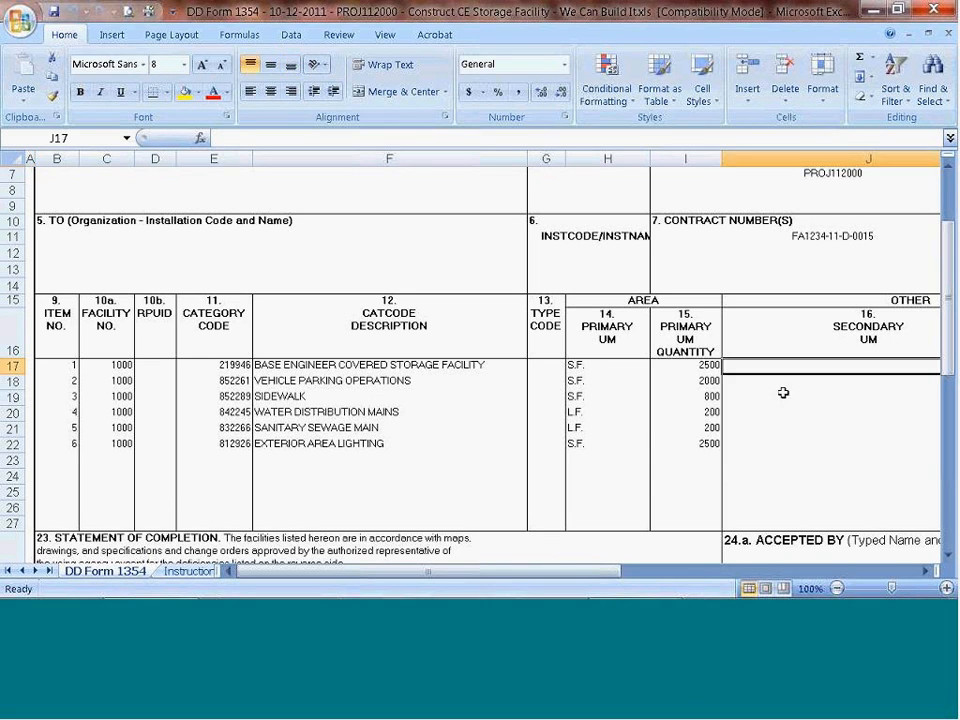
key("Tab")
key("Tab")
key("Tab")
key("shift+Tab")
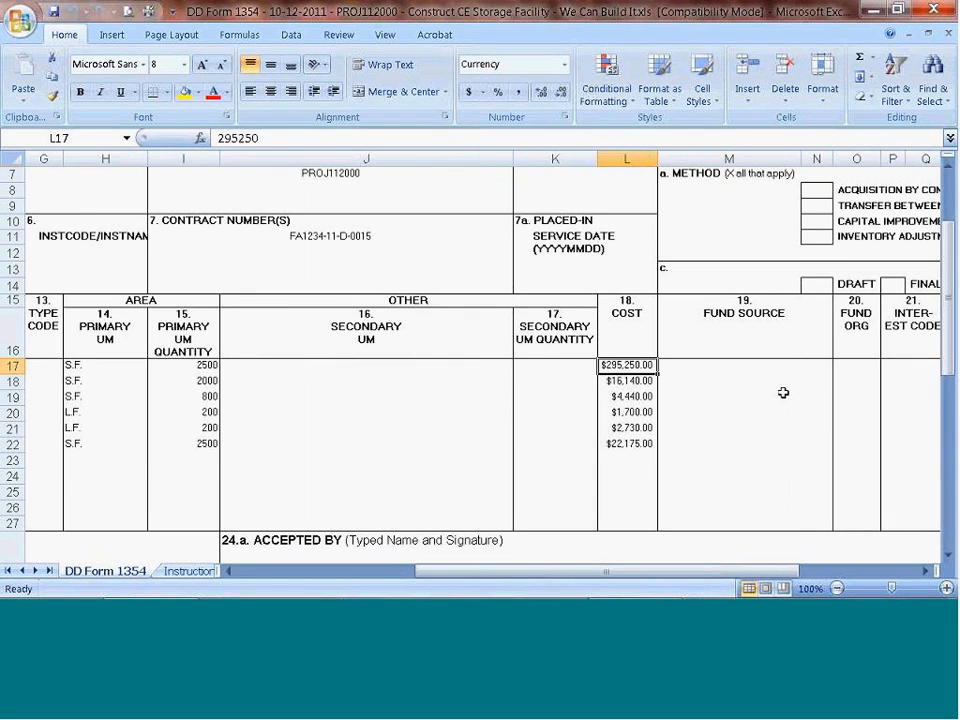
key("Down")
key("Down")
key("Down")
key("Down")
key("Down")
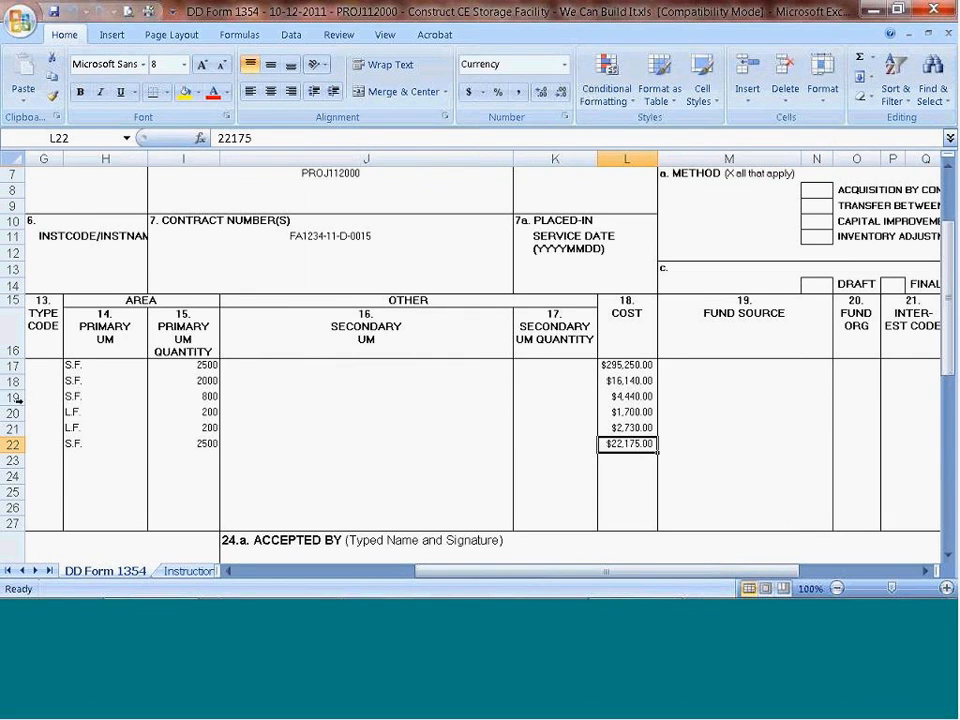
left_click(14, 398)
key("Home")
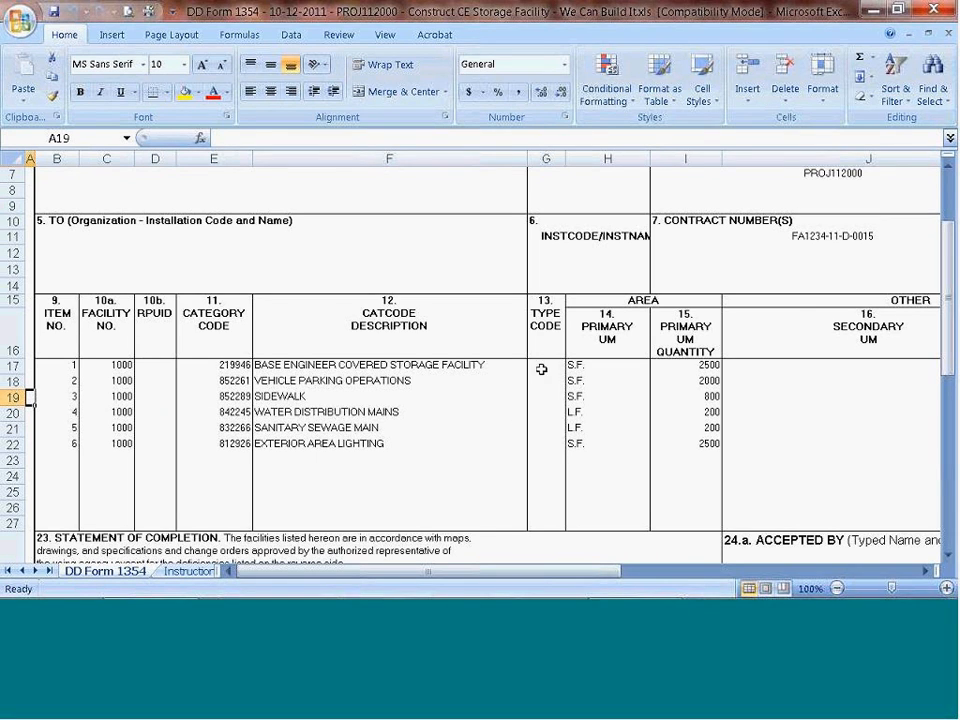
Look over the Instructions sheet and the category code list, and return to the DD Form 1354 sheet.
mouse_move(225, 590)
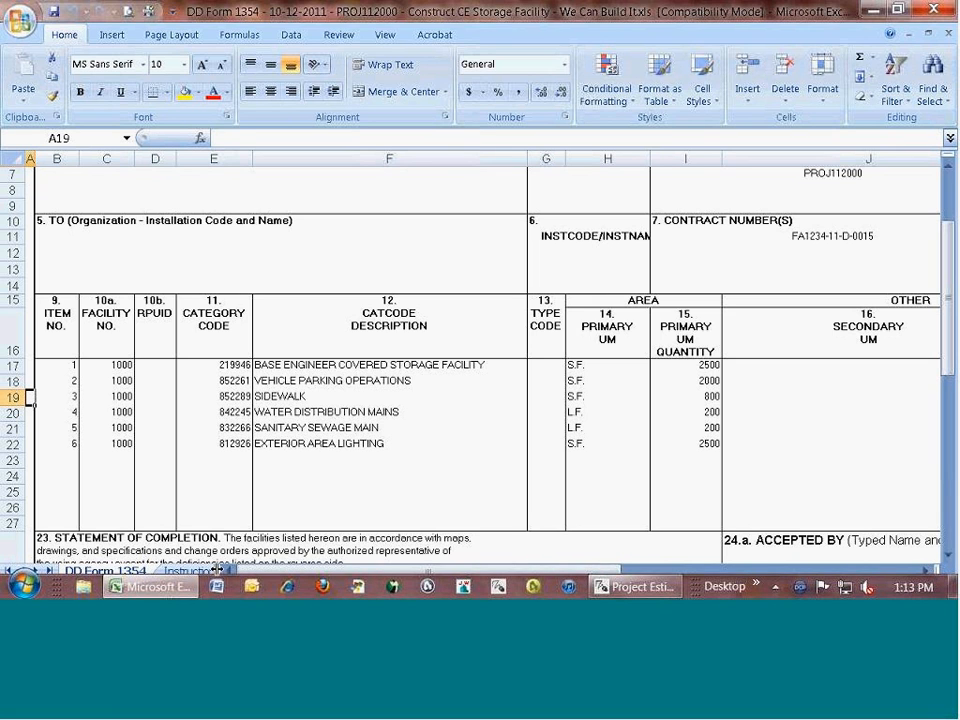
left_click(200, 571)
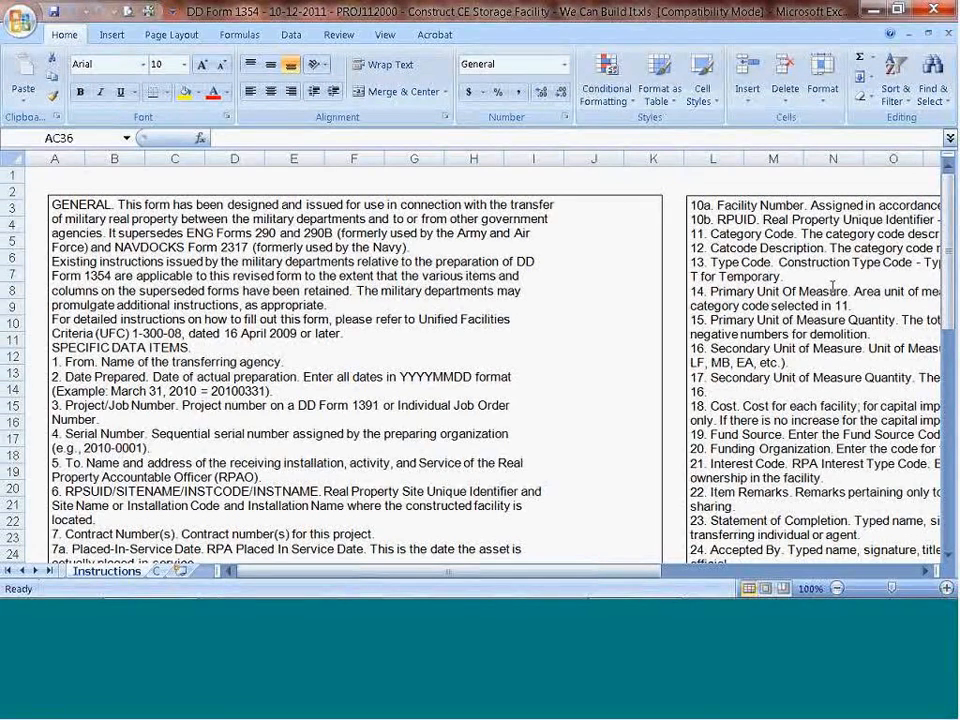
key("ctrl+Page_Down")
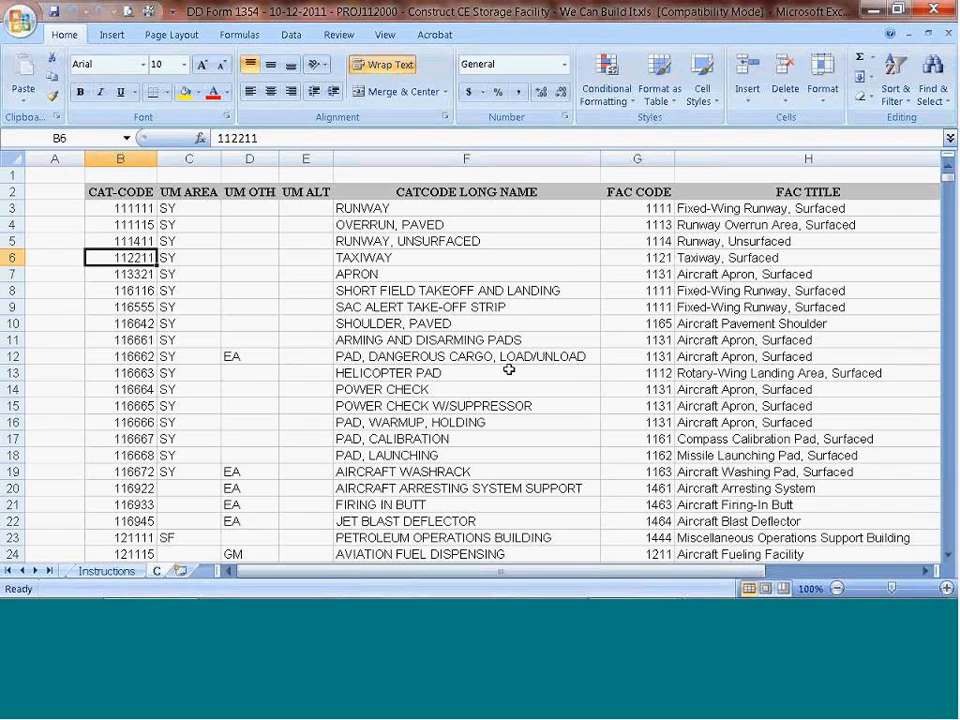
left_click(106, 571)
left_click(10, 572)
left_click(105, 571)
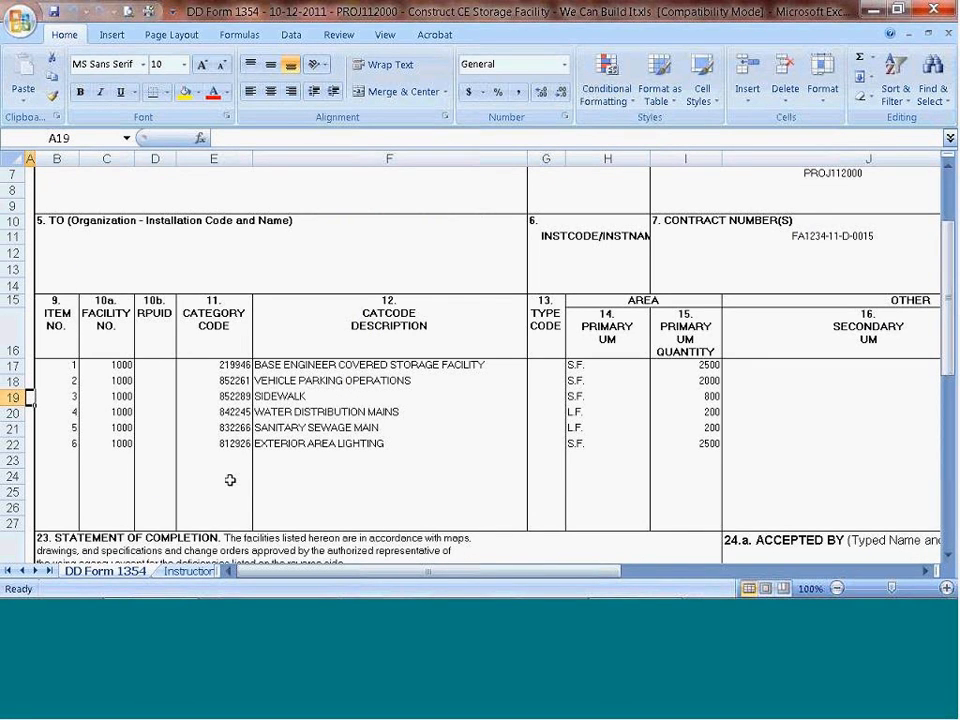
Enter type code P for item 1, the base engineer covered storage facility, in cell G17.
left_click(554, 377)
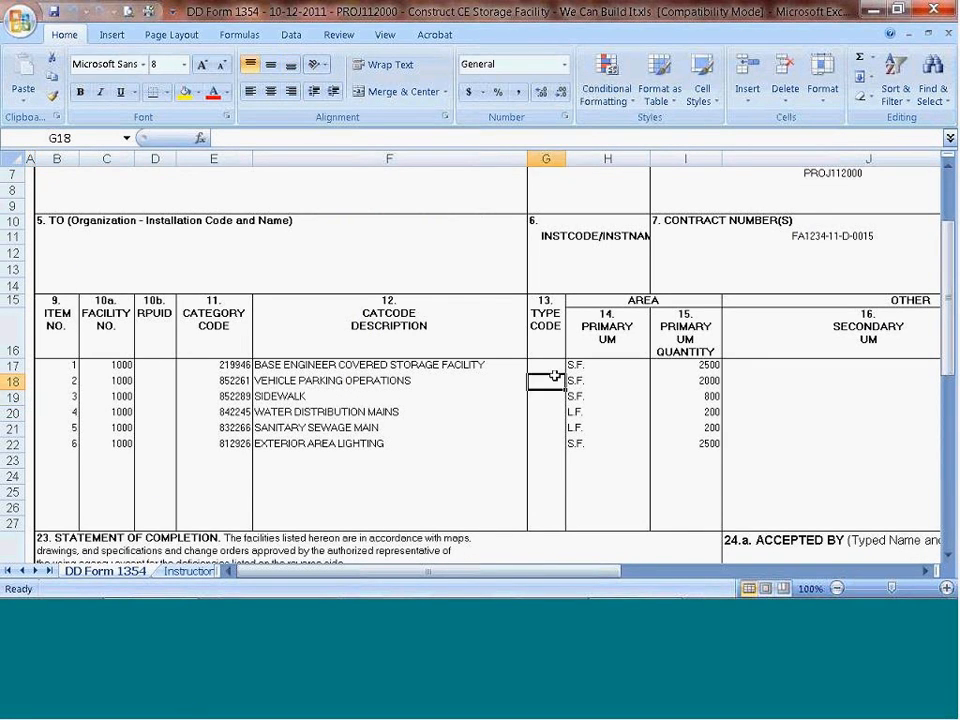
key("Up")
type("P")
key("Return")
key("Up")
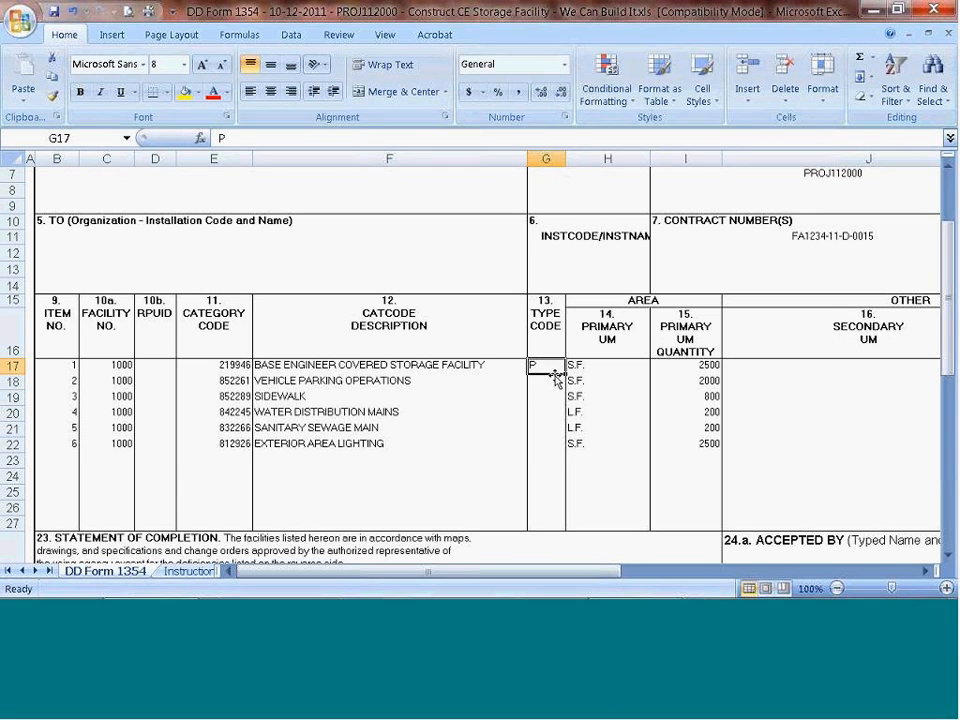
Copy type code P from item 1 to items 2 through 6, cells G18 to G22.
key("ctrl+c")
key("Down")
key("ctrl+v")
key("Down")
key("ctrl+v")
key("Down")
key("ctrl+v")
key("Down")
key("ctrl+v")
key("Down")
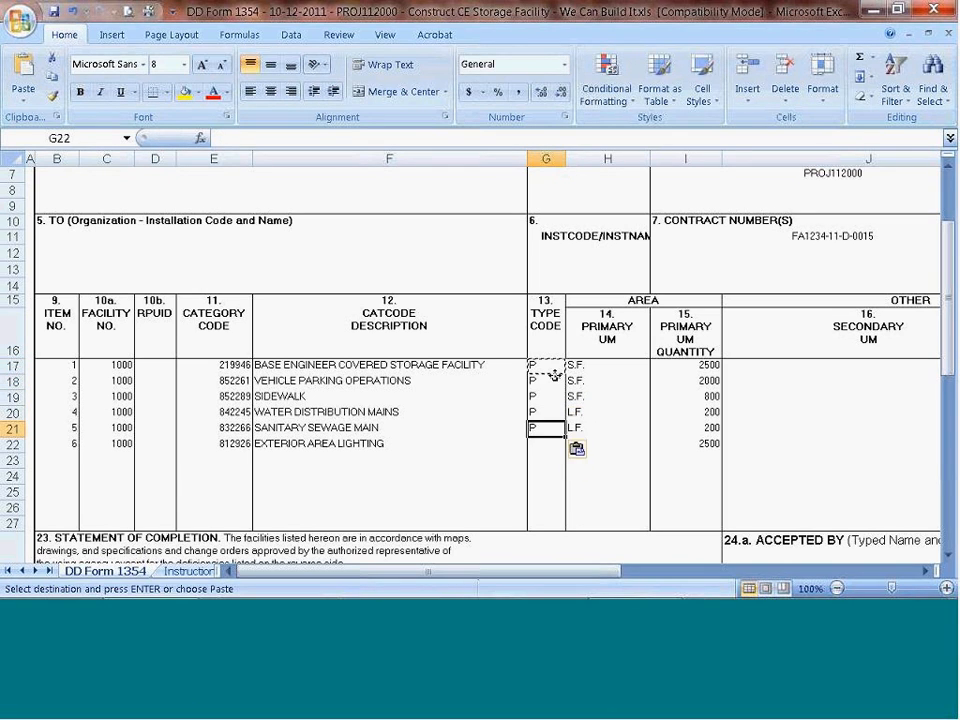
key("ctrl+v")
key("Escape")
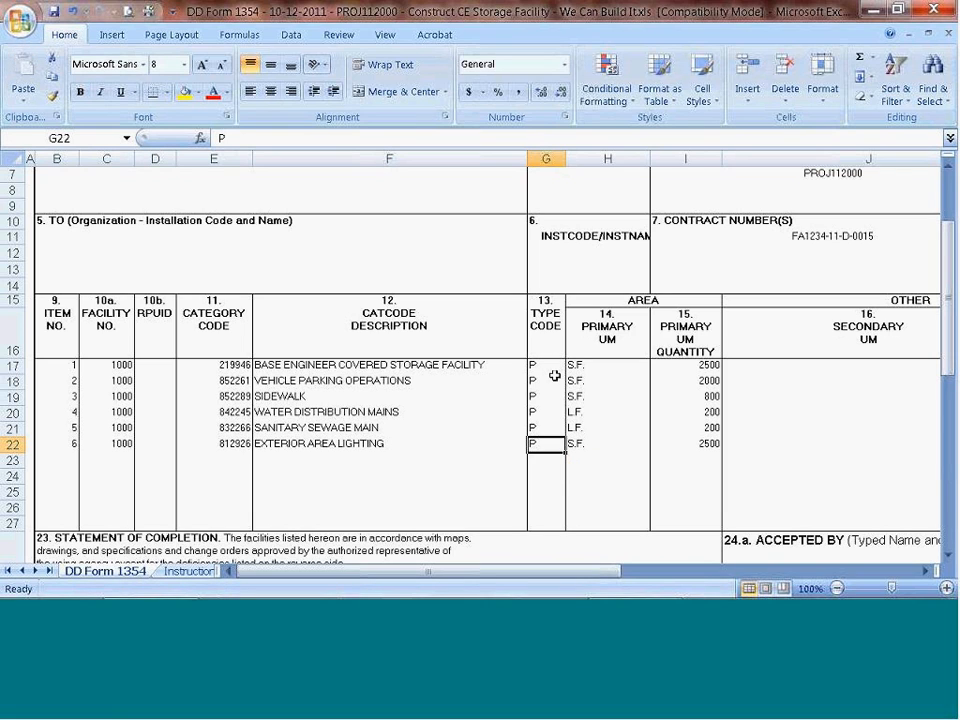
Check the print preview of the completed DD Form 1354 and close it.
key("Left")
key("Left")
key("Left")
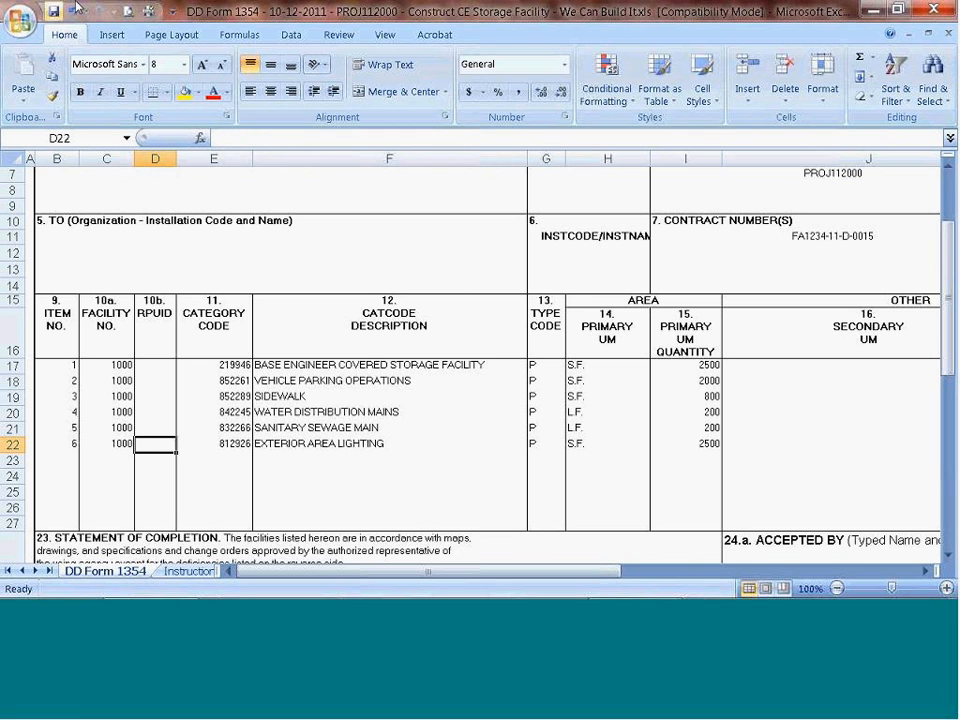
left_click(128, 12)
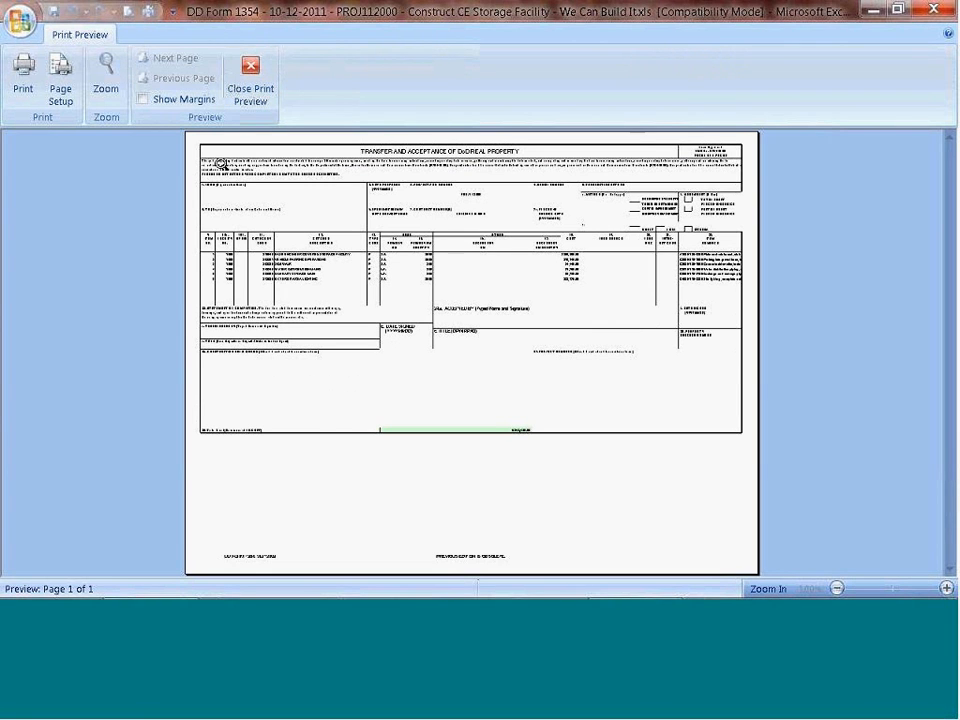
left_click(256, 93)
Review the form's signature, construction deficiencies and total cost sections, and highlight the type codes in G17:G22.
scroll(571, 532, "down", 4)
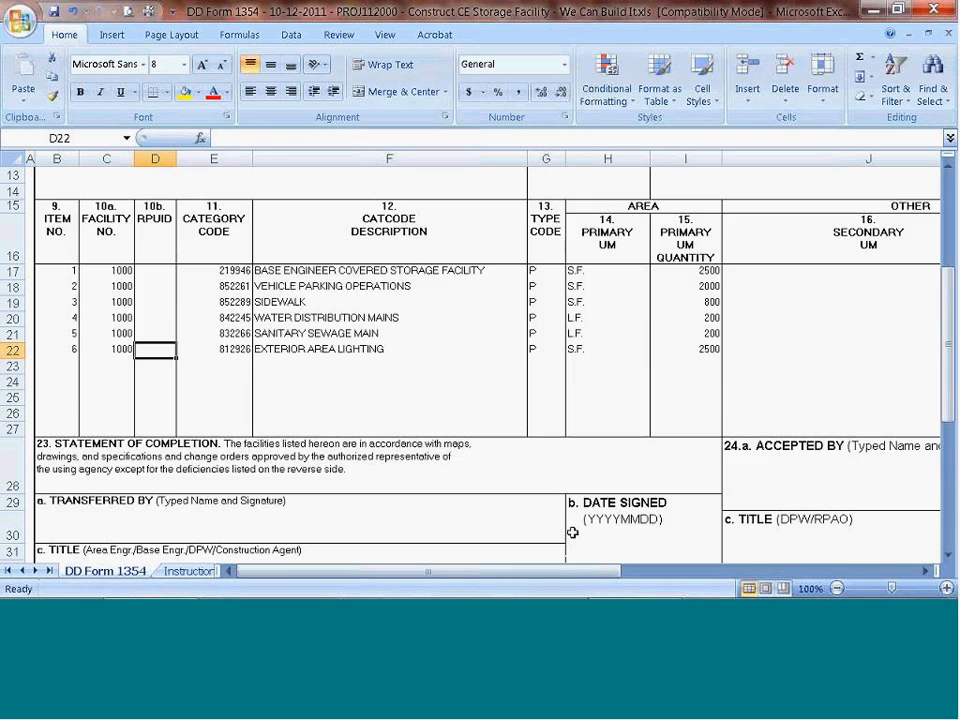
scroll(571, 532, "down", 3)
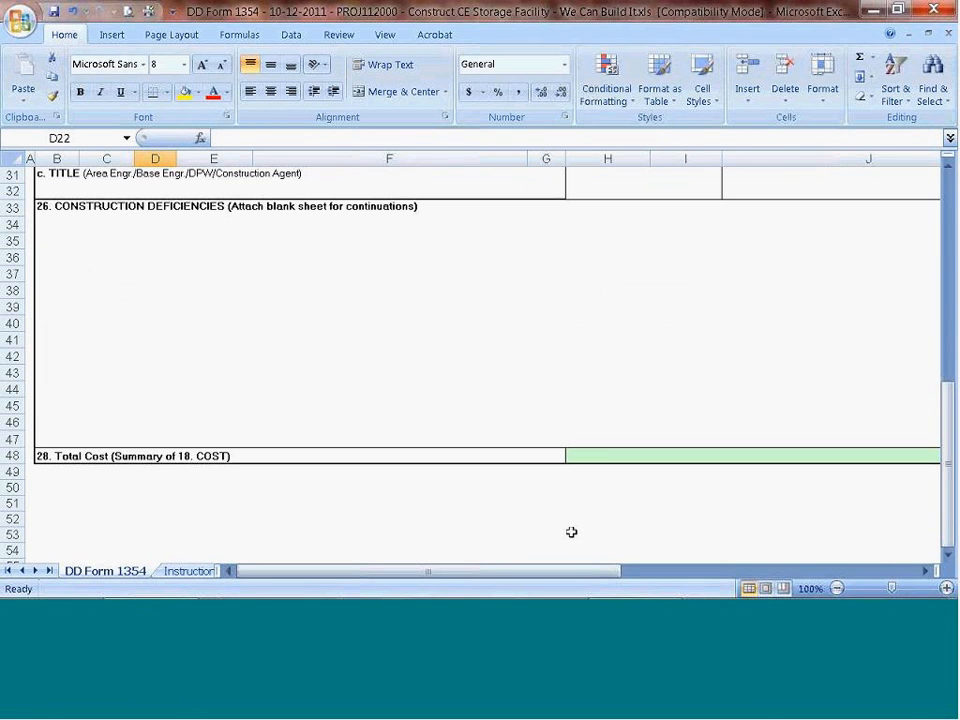
scroll(564, 491, "up", 8)
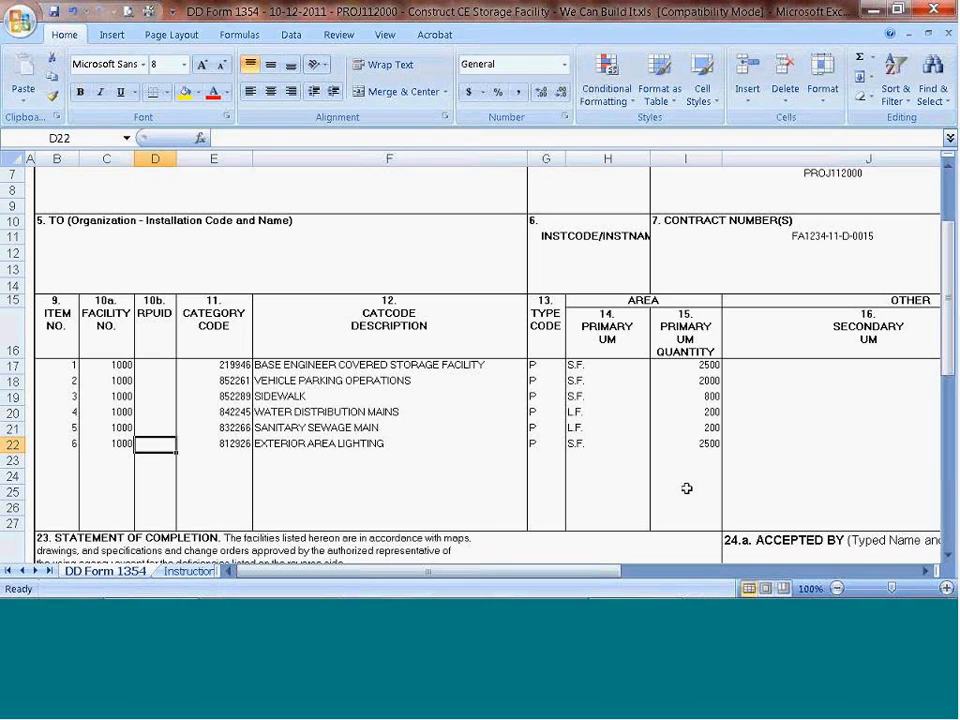
left_click_drag(532, 365, 534, 440)
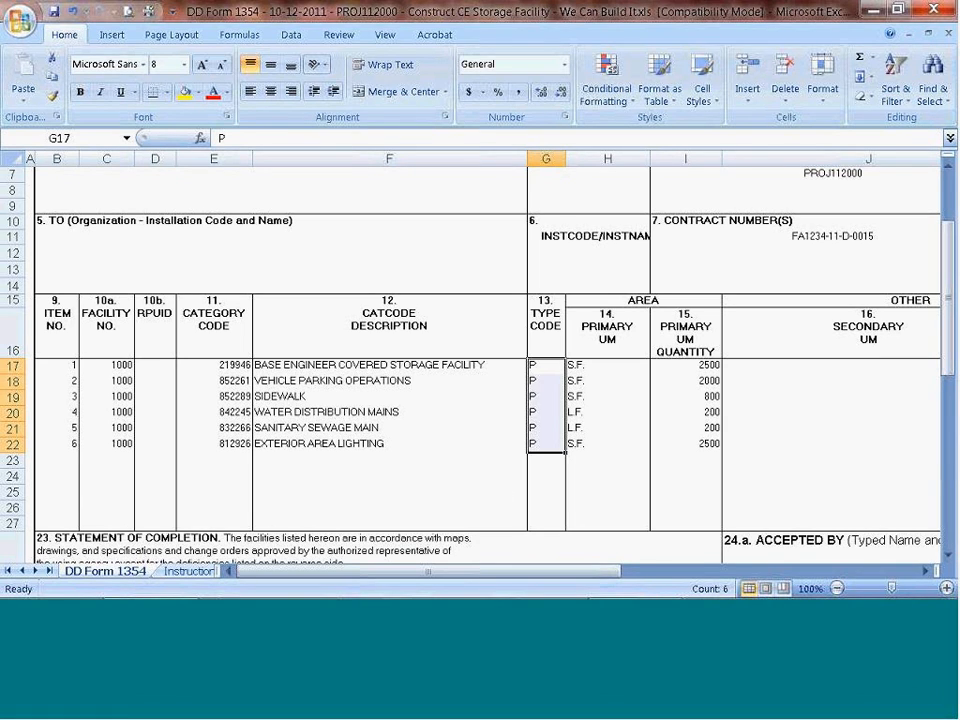
Switch back to Project Estimator and close the export completion report.
mouse_move(657, 592)
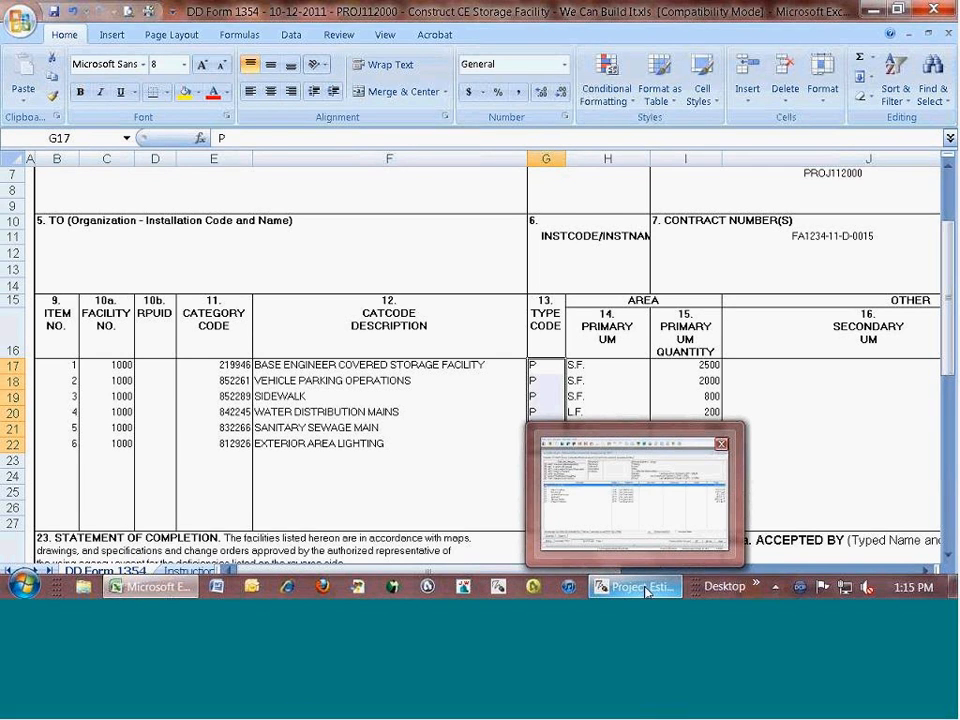
left_click(645, 591)
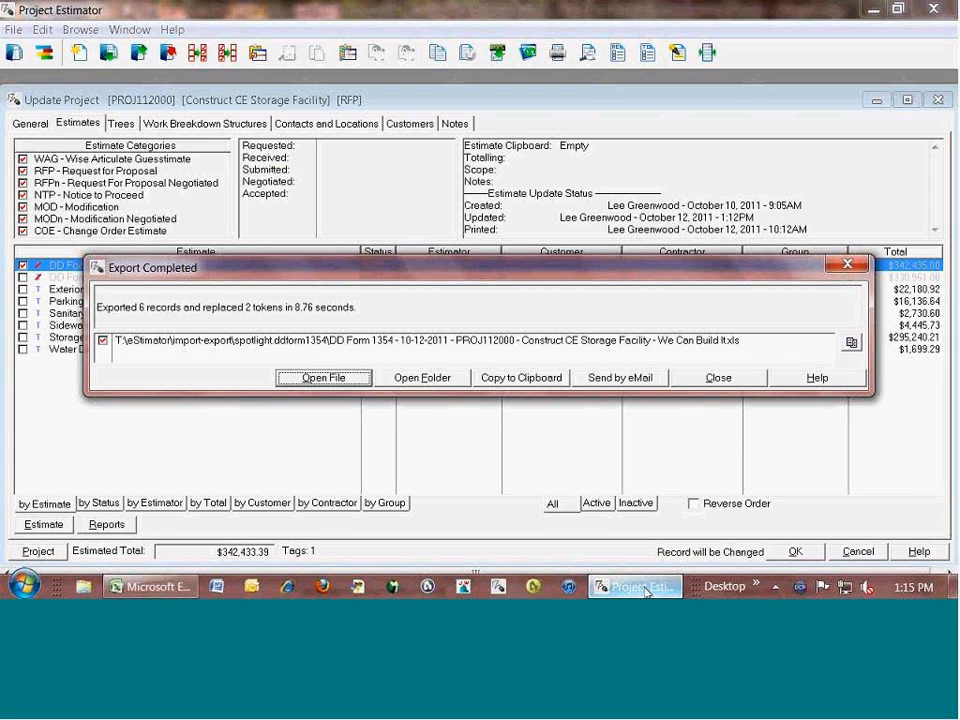
left_click(718, 377)
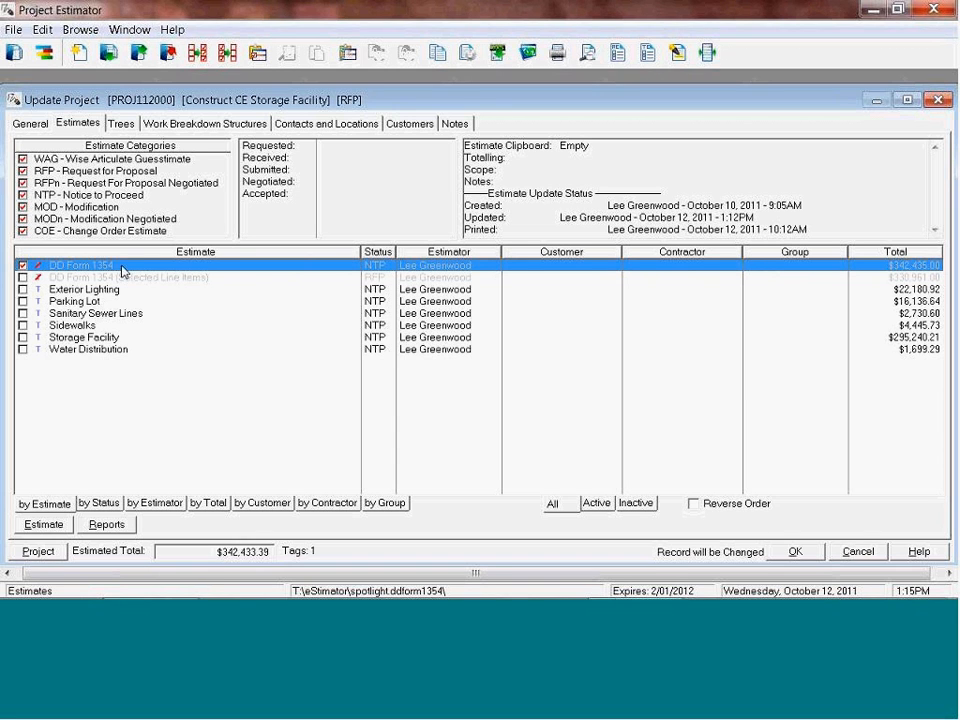
Switch to the DD Form 1354 workbook in Excel and set item 1's cost in cell L17 to 309890.
mouse_move(360, 595)
left_click(197, 591)
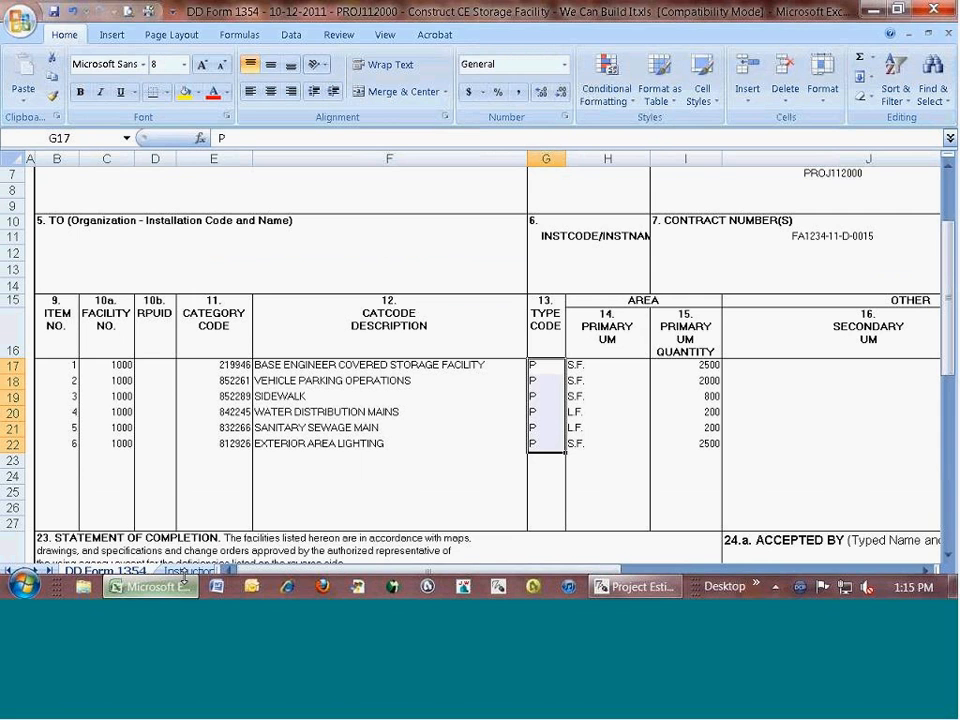
left_click(700, 365)
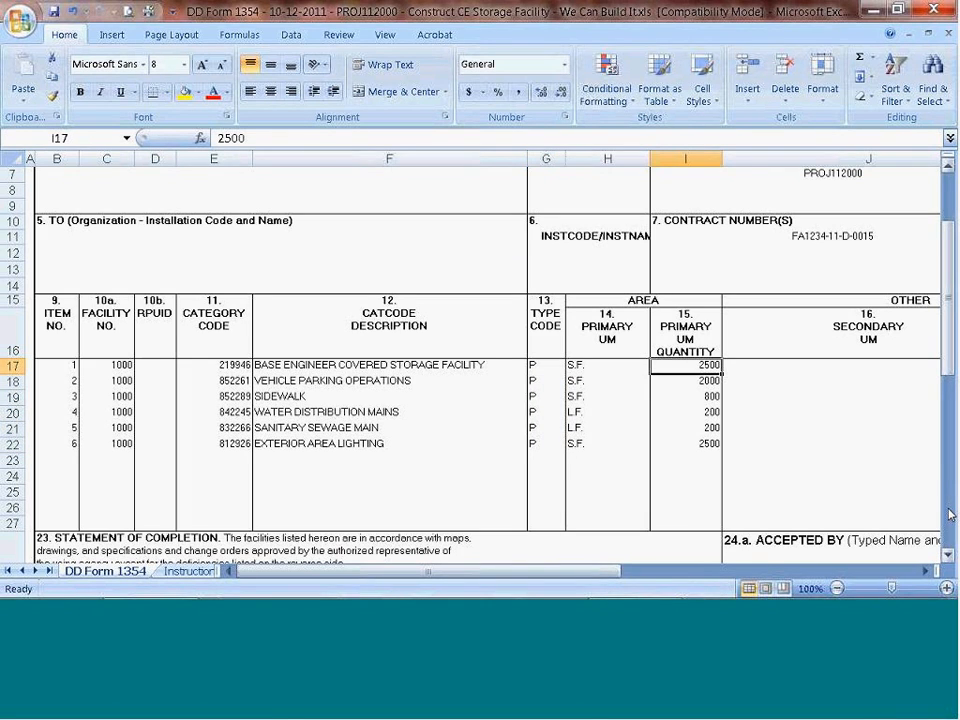
key("Right")
key("Right")
key("Right")
key("Right")
key("Left")
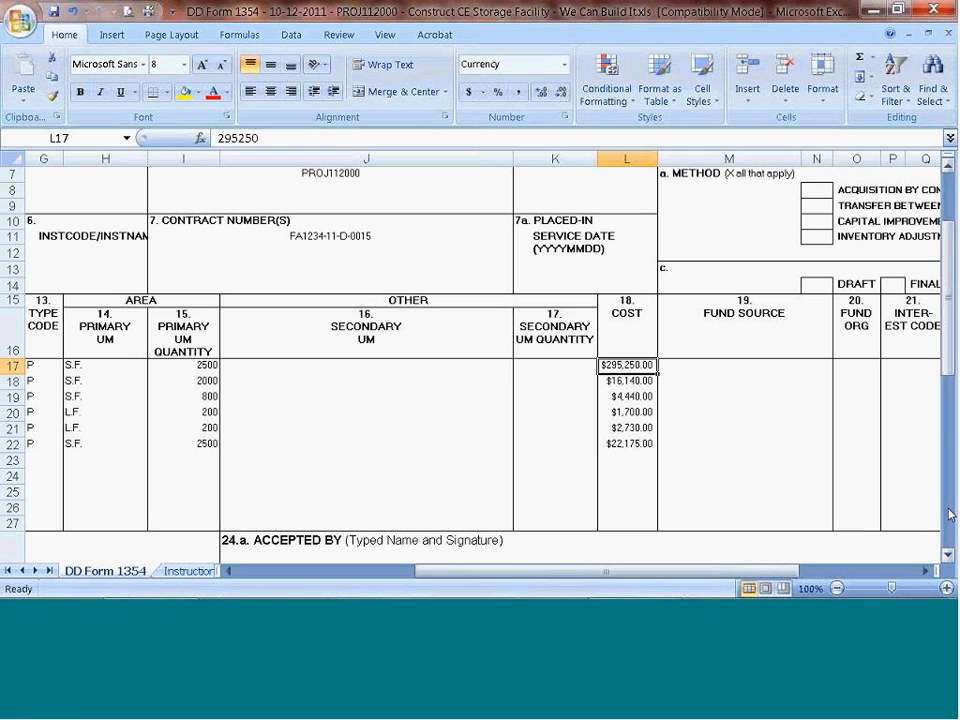
type("3")
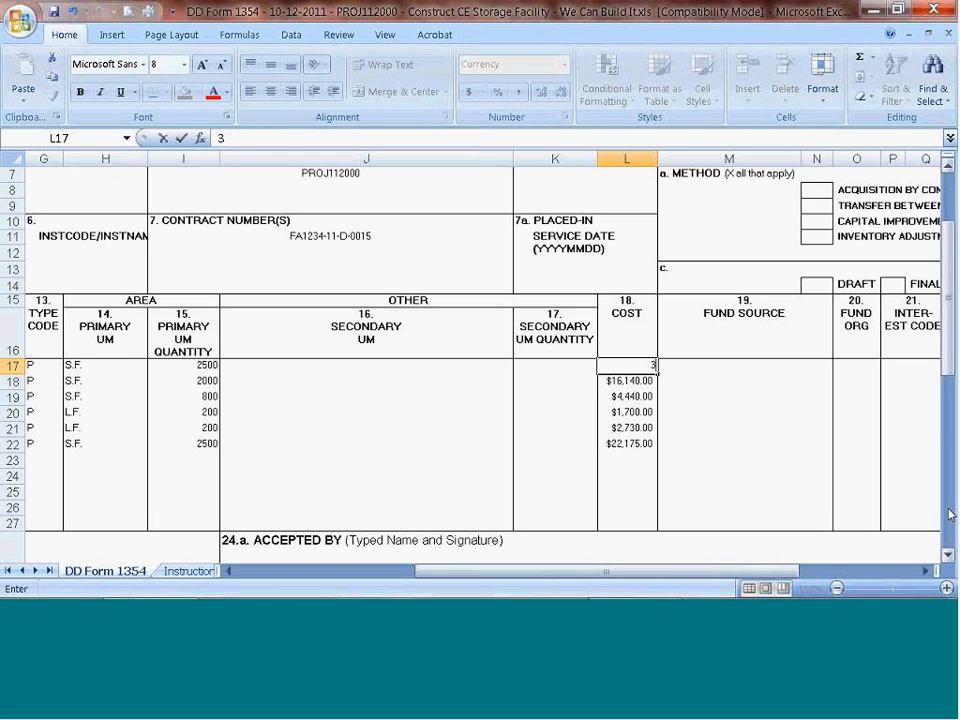
type("09890")
key("ctrl+Return")
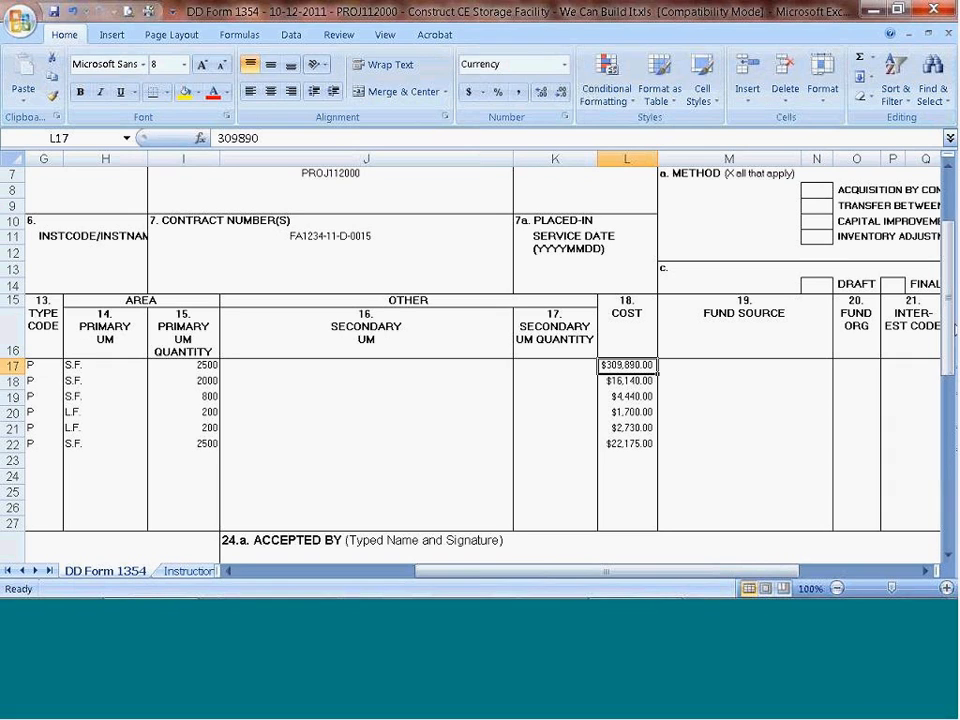
Review the form's transaction method boxes and the fund source column starting at item 1.
left_click(818, 191)
left_click(818, 206)
scroll(713, 246, "up", 2)
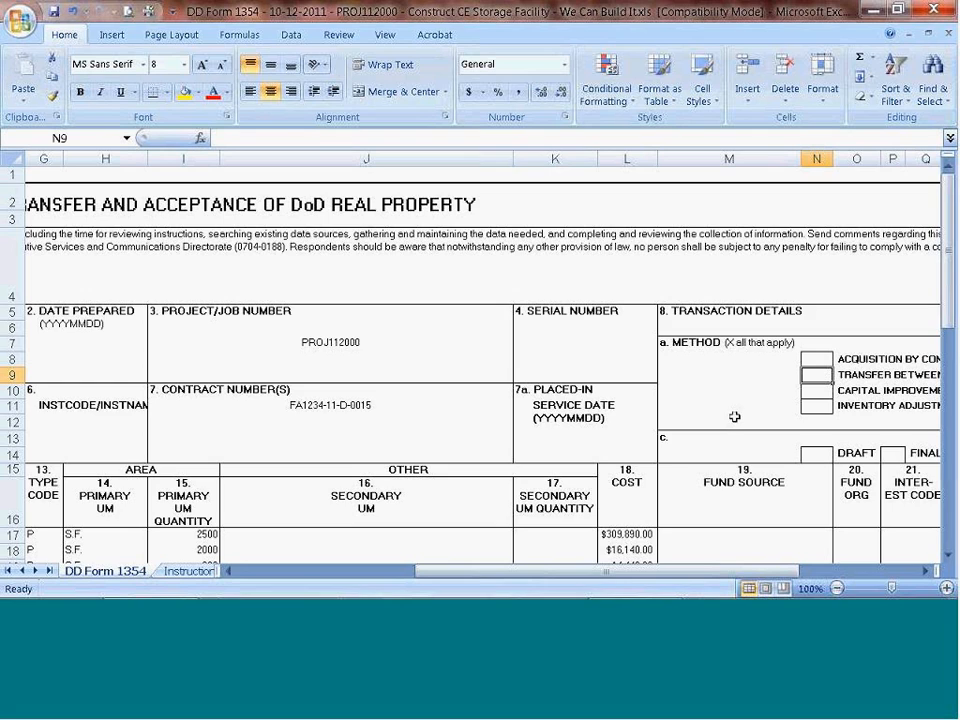
scroll(734, 416, "down", 2)
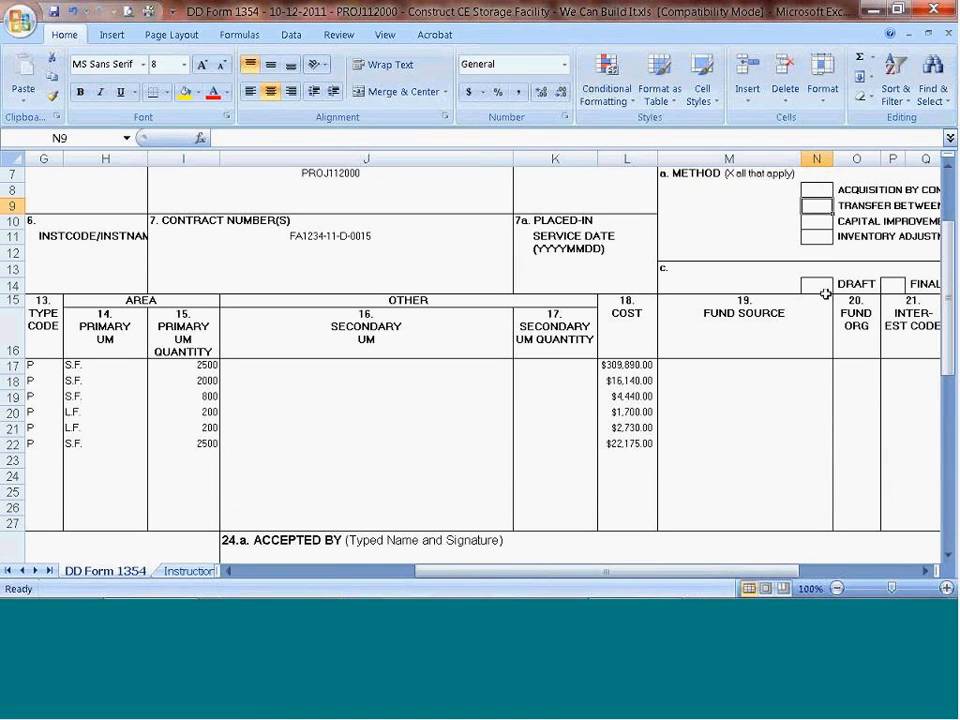
left_click(724, 368)
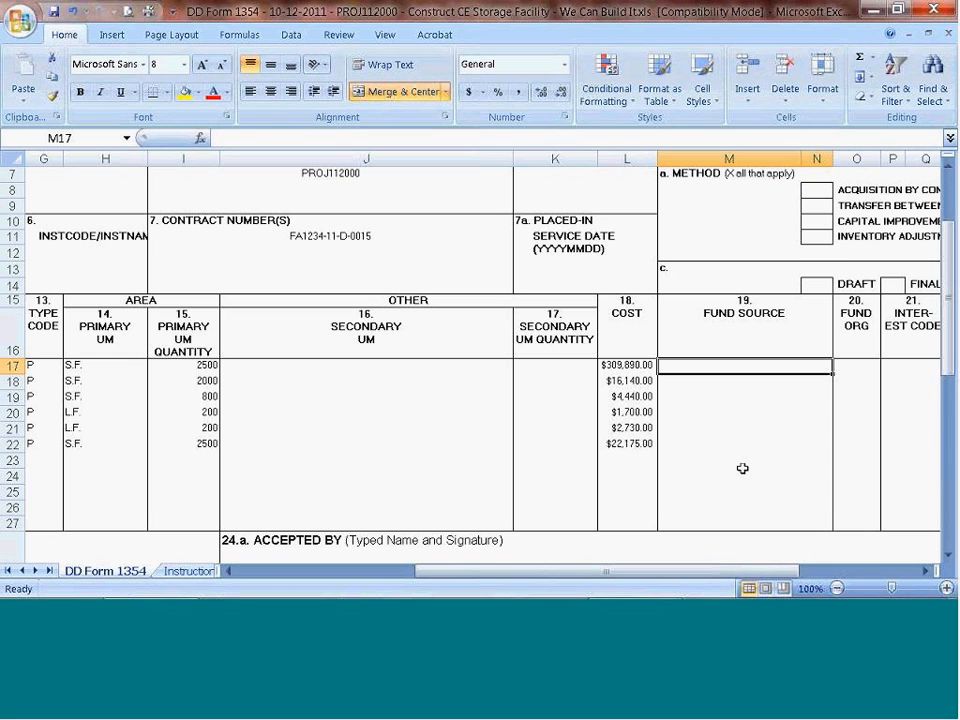
Check the total cost formula in cell H48 and close the workbook without saving the changes.
scroll(742, 468, "down", 8)
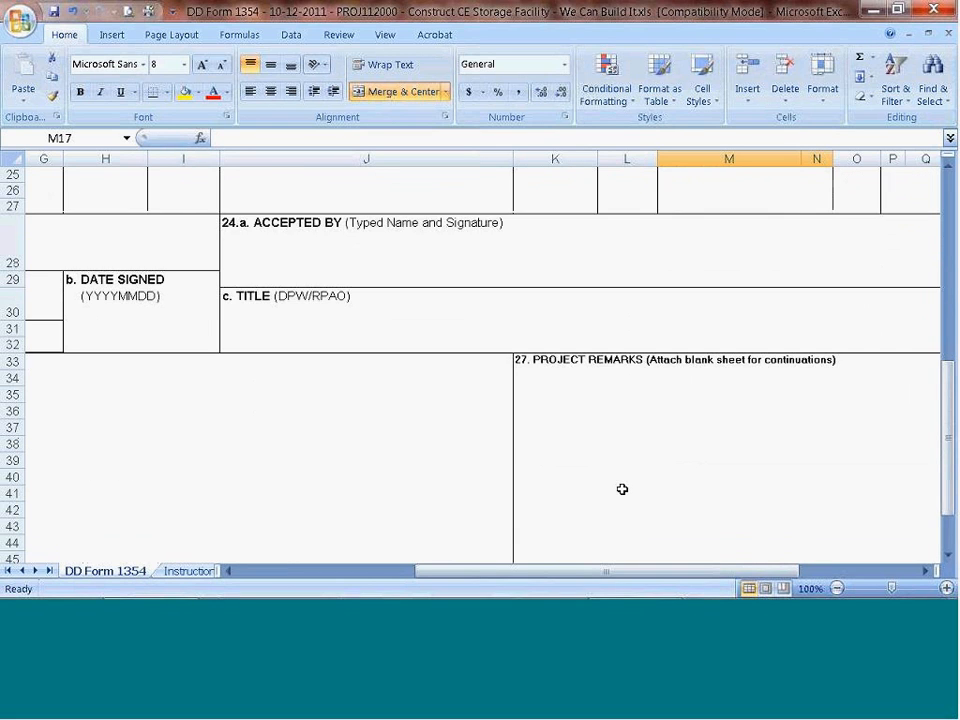
left_click(480, 455)
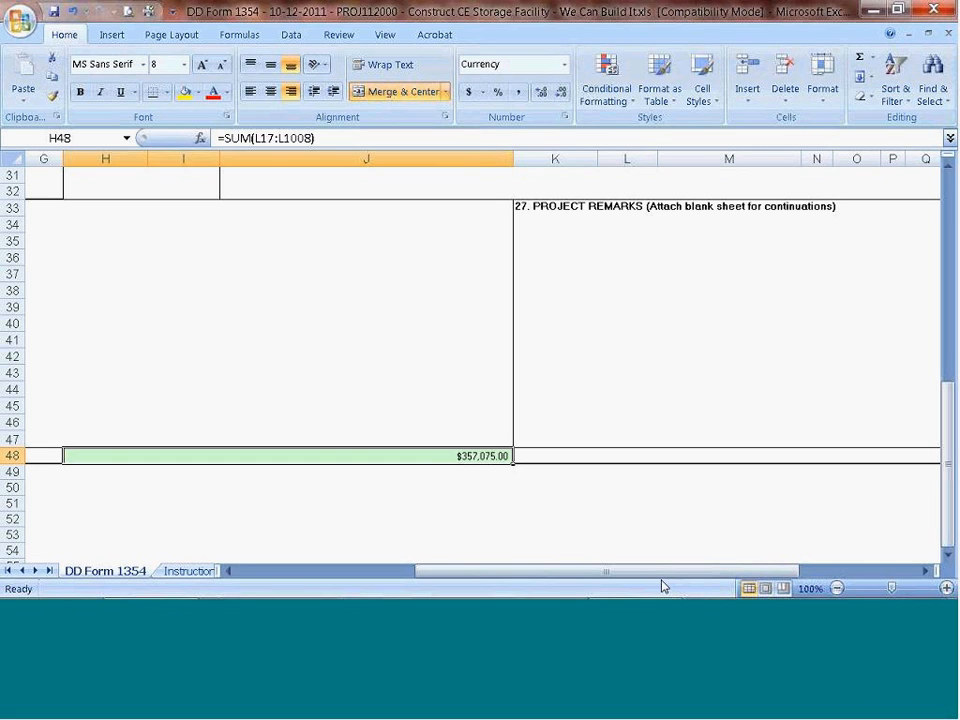
scroll(690, 462, "up", 10)
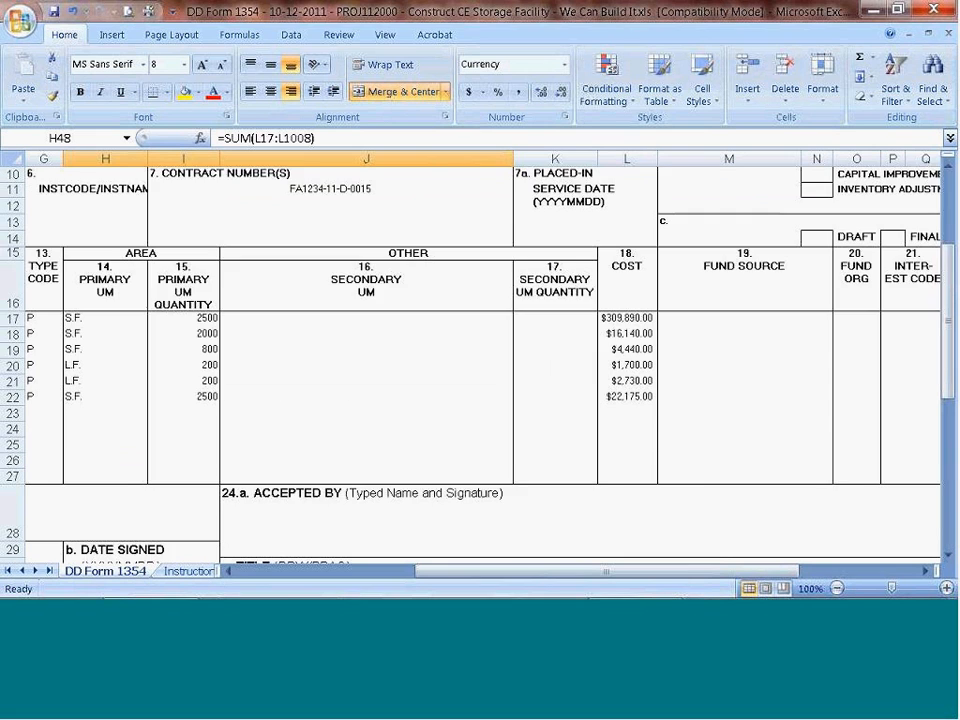
left_click(946, 10)
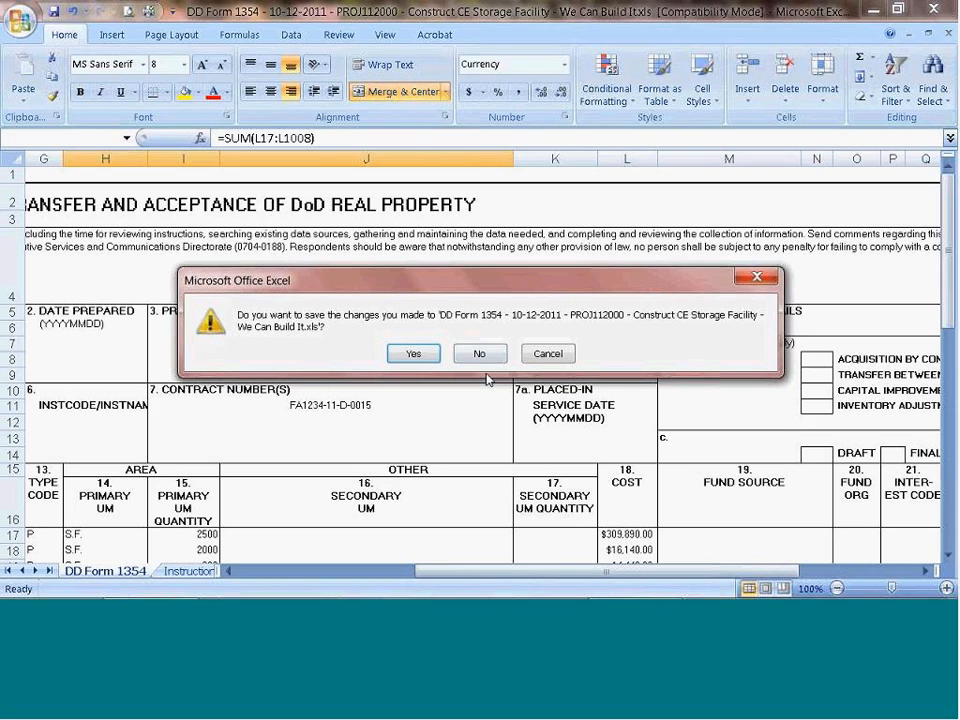
left_click(478, 351)
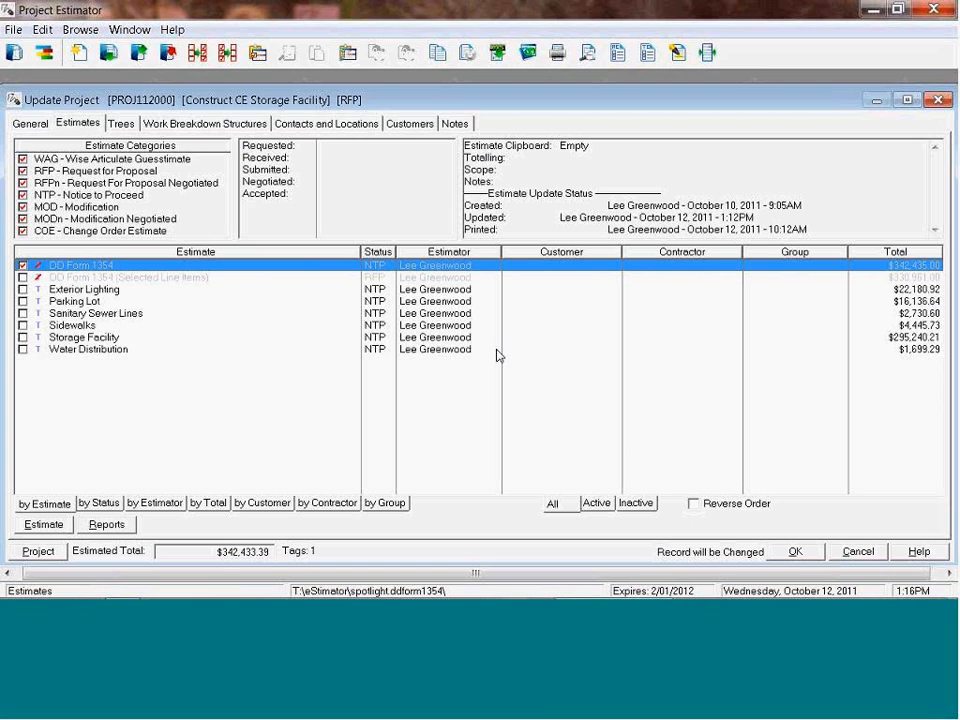
View the line items of the Exterior Lighting and DD Form 1354 (Selected Line Items) estimates, closing each one.
left_click(125, 289)
double_click(125, 289)
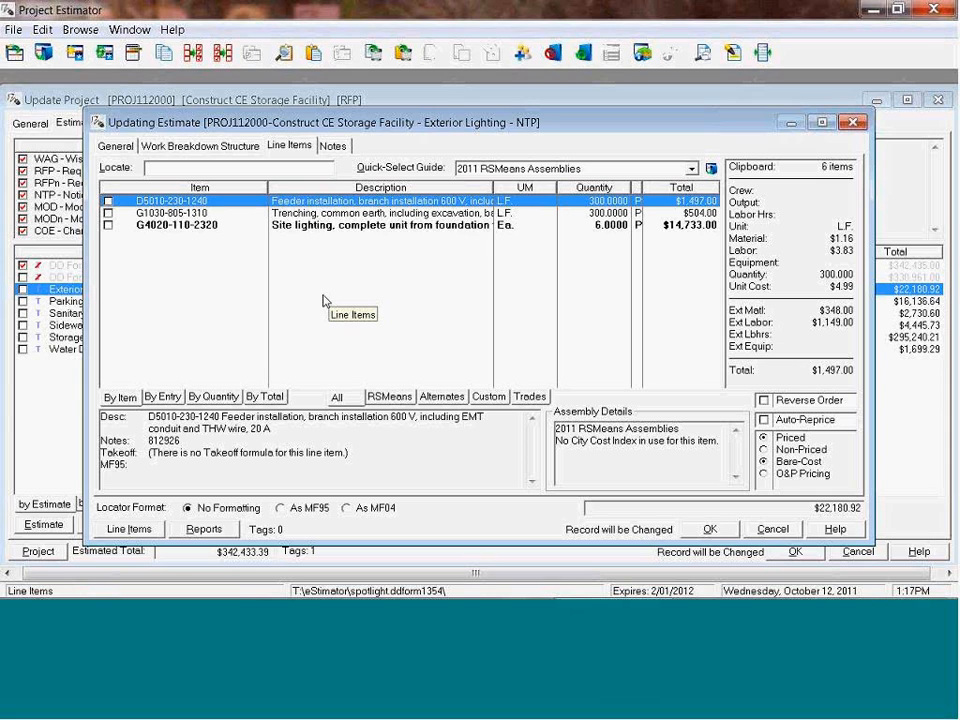
key("Escape")
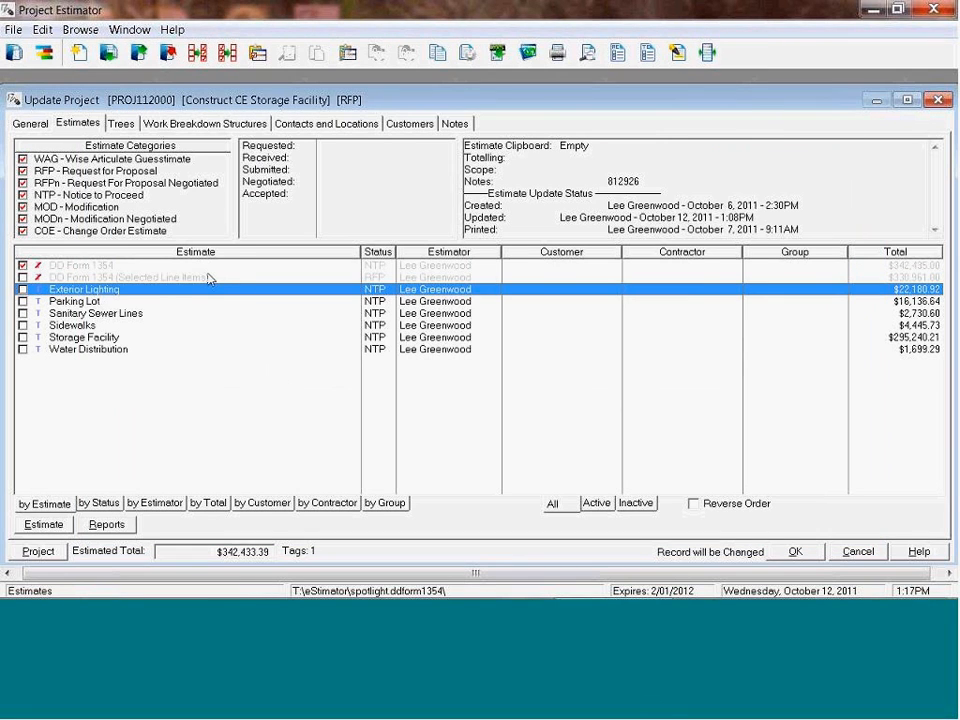
double_click(208, 280)
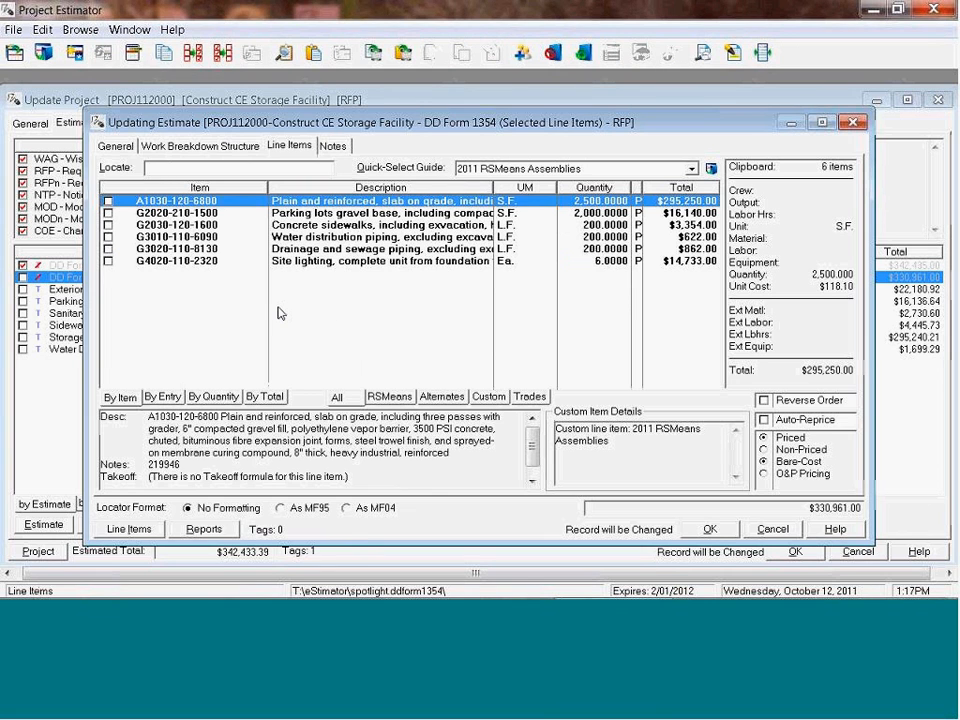
key("Escape")
double_click(180, 264)
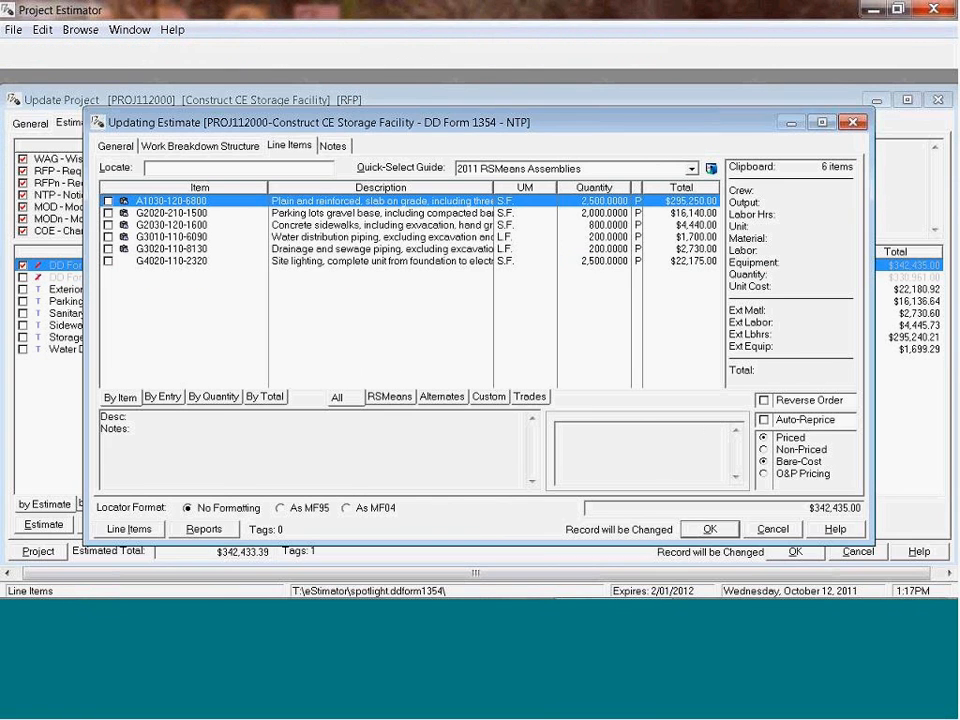
double_click(186, 261)
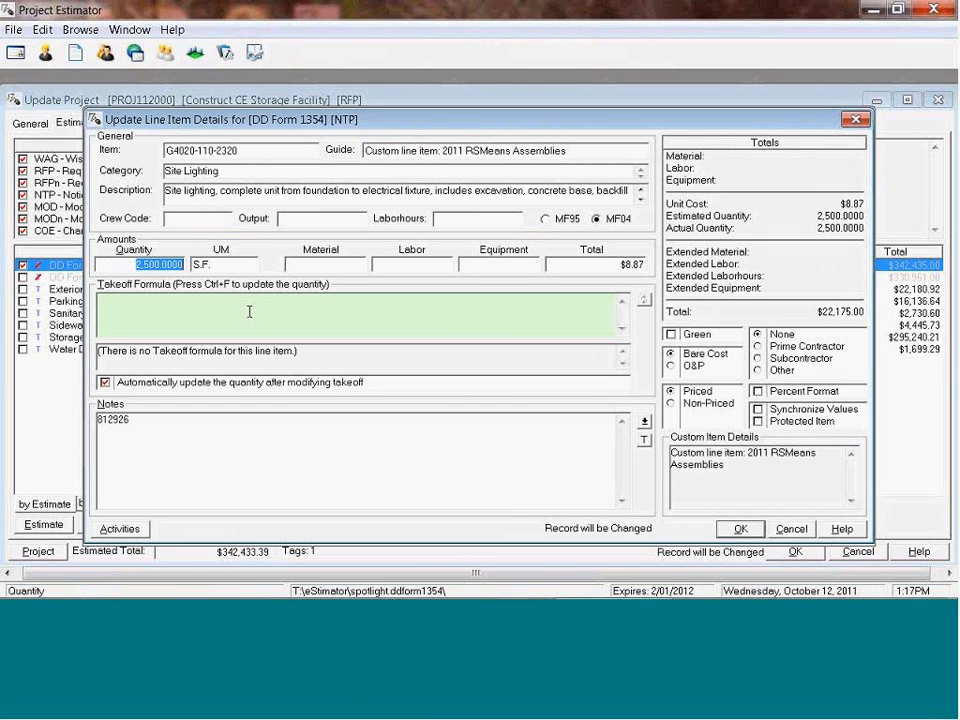
double_click(138, 421)
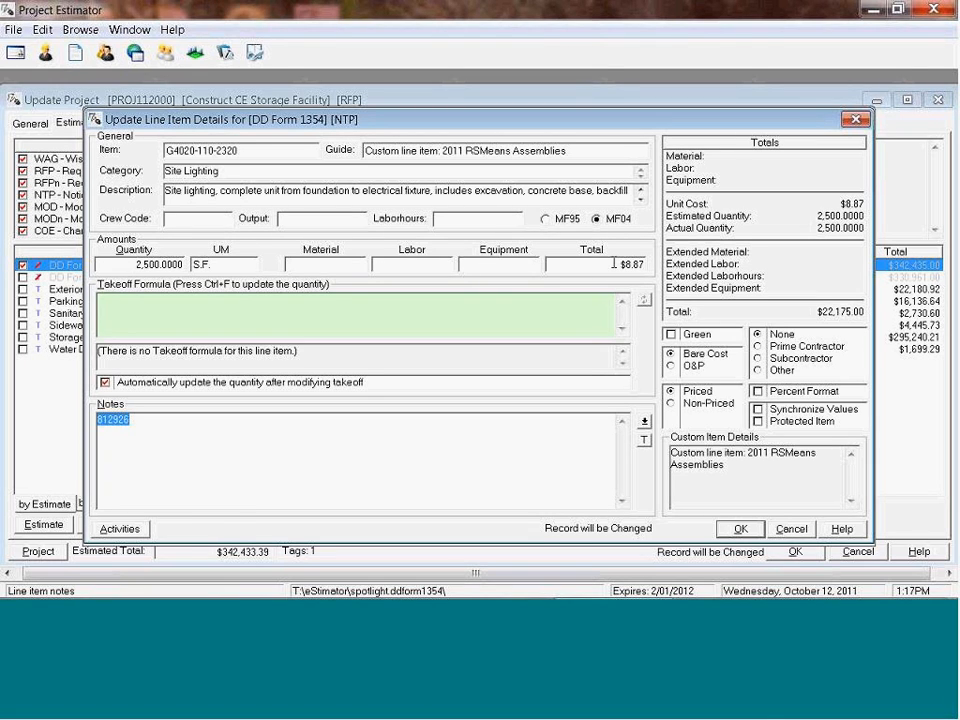
key("Return")
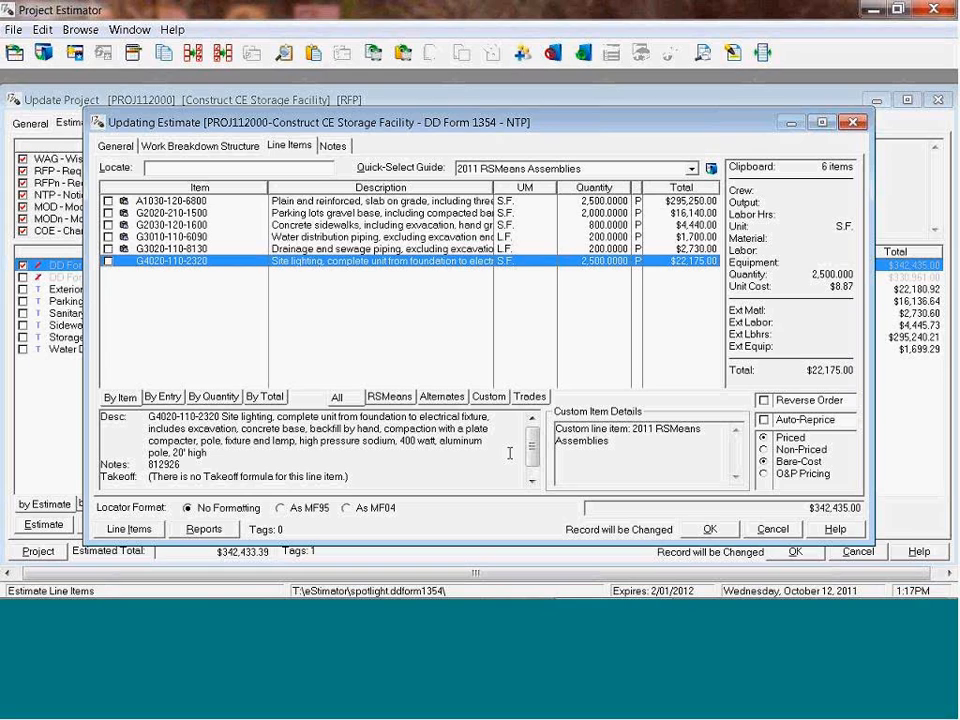